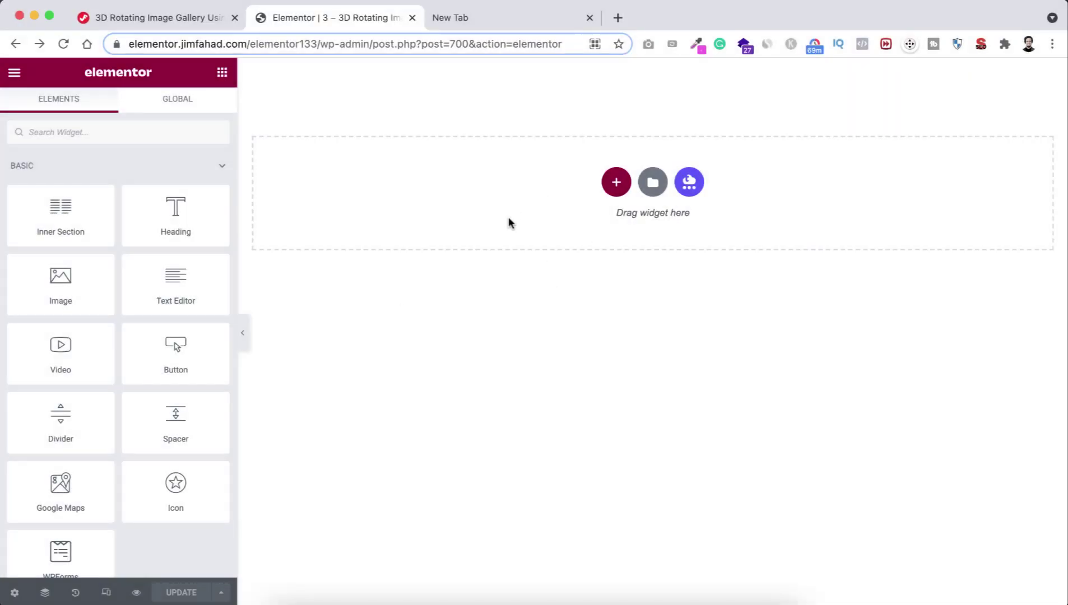
# Add a single-column section to the page and set its height to a minimum of 100 VH
pyautogui.click(616, 181)
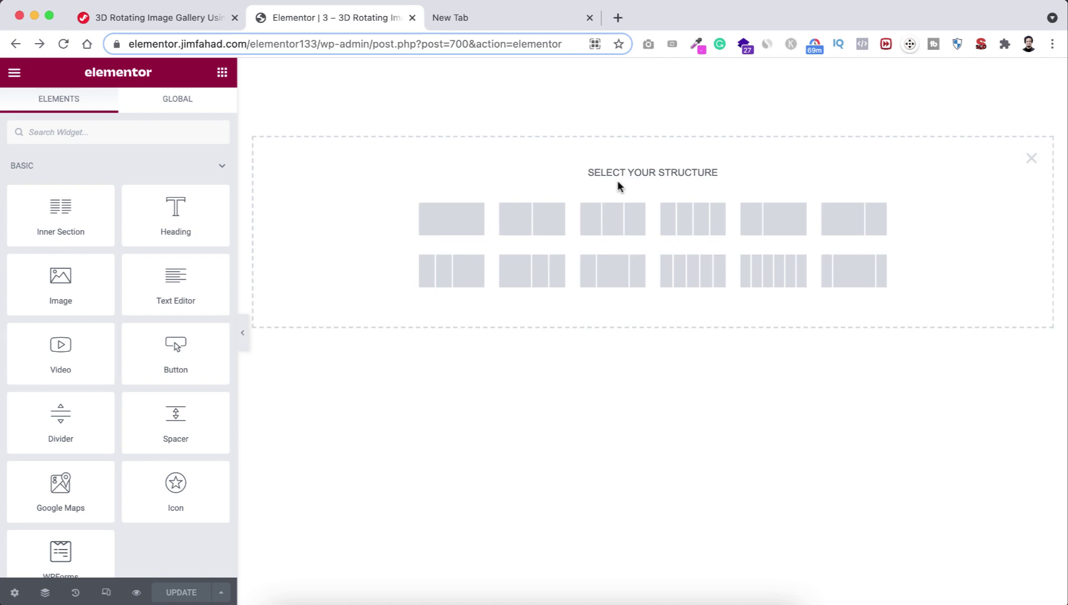
pyautogui.click(445, 224)
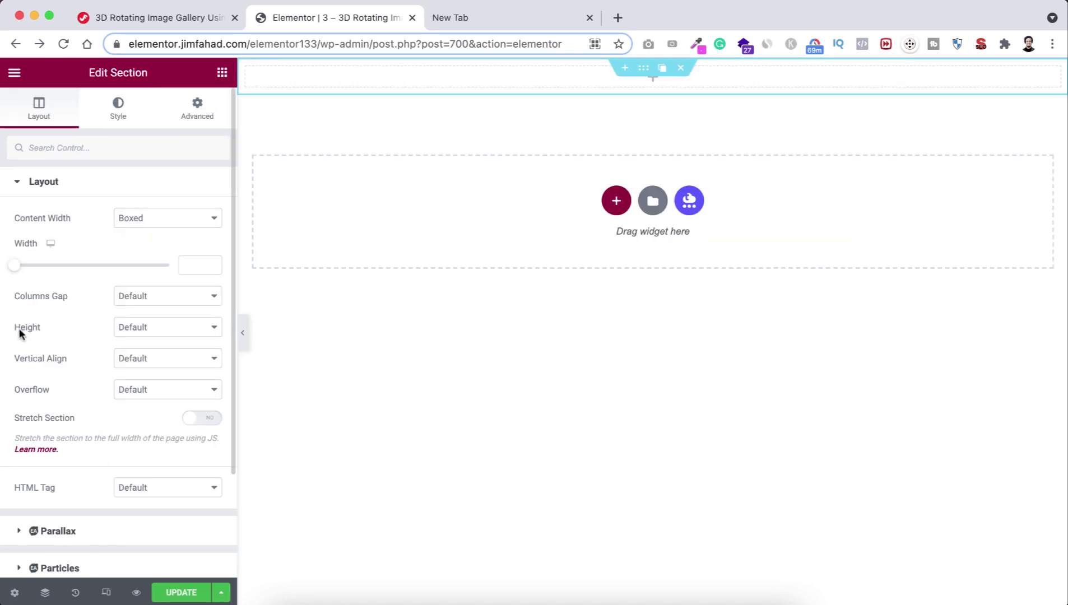
pyautogui.click(134, 331)
pyautogui.click(135, 357)
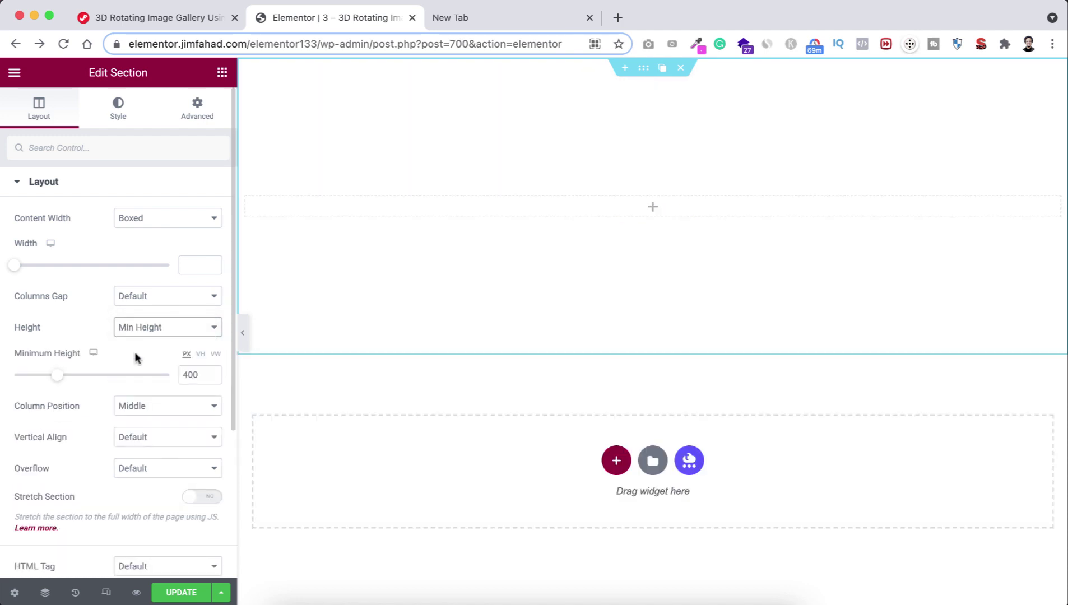
pyautogui.click(201, 355)
pyautogui.moveTo(14, 379); pyautogui.dragTo(179, 375)
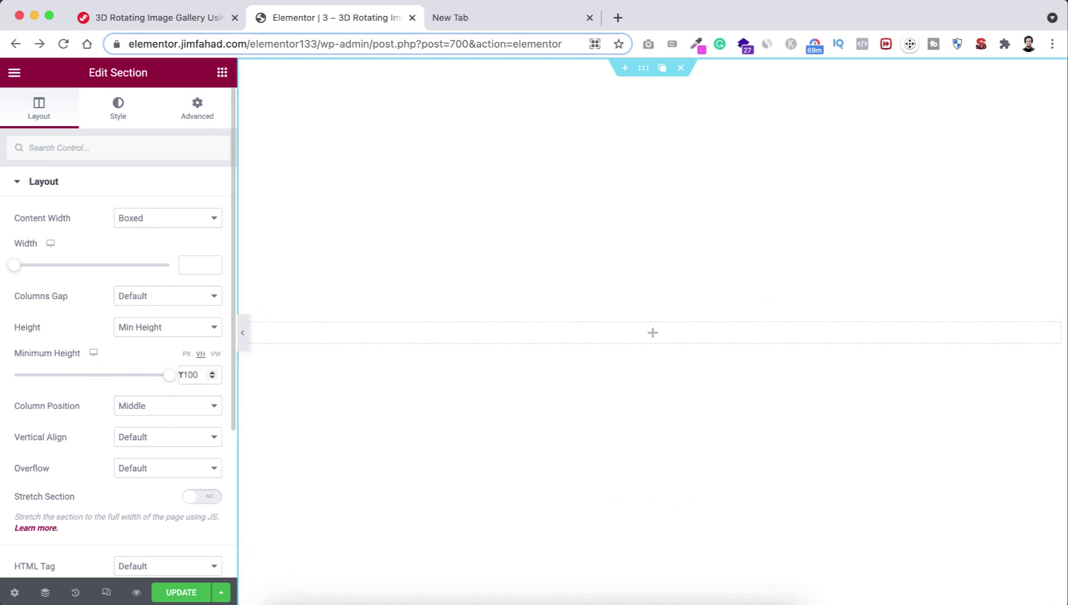
# Set the section's columns gap to No Gap and its boxed content width to 200
pyautogui.click(159, 295)
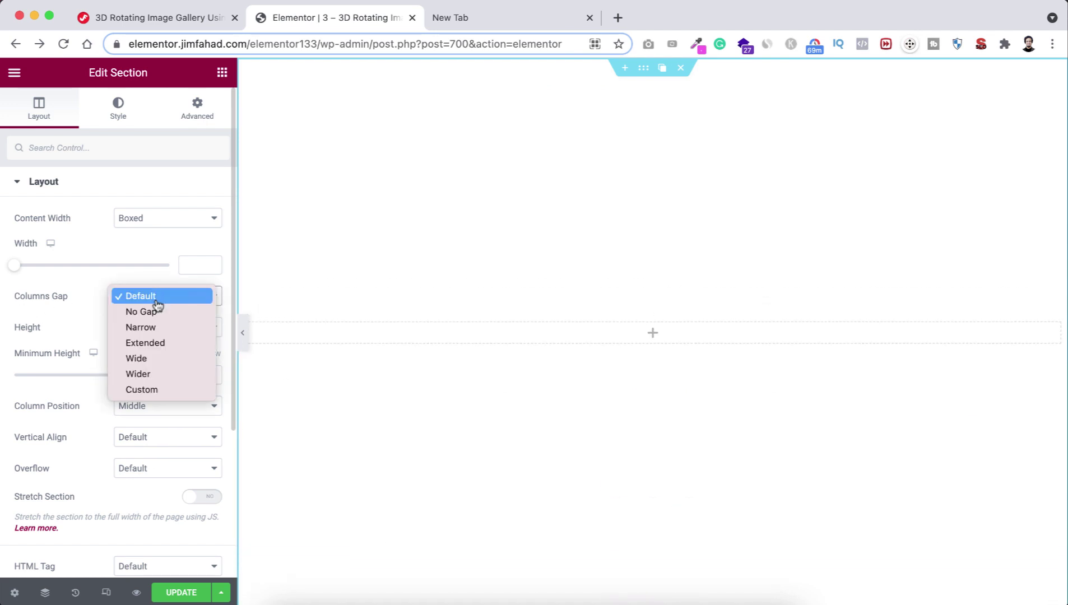
pyautogui.click(151, 312)
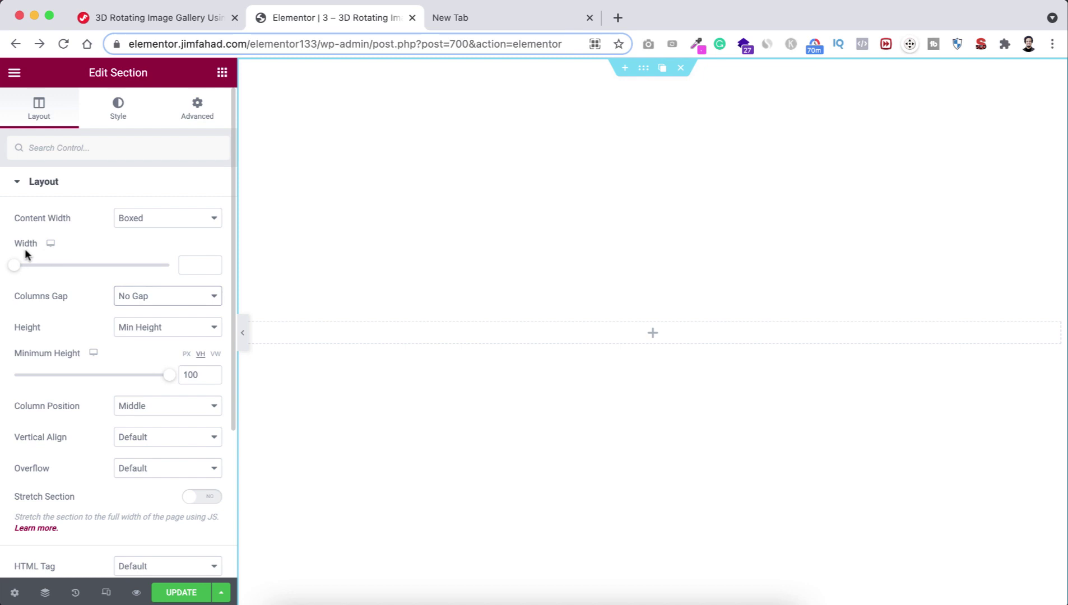
pyautogui.click(191, 263)
pyautogui.write('200')
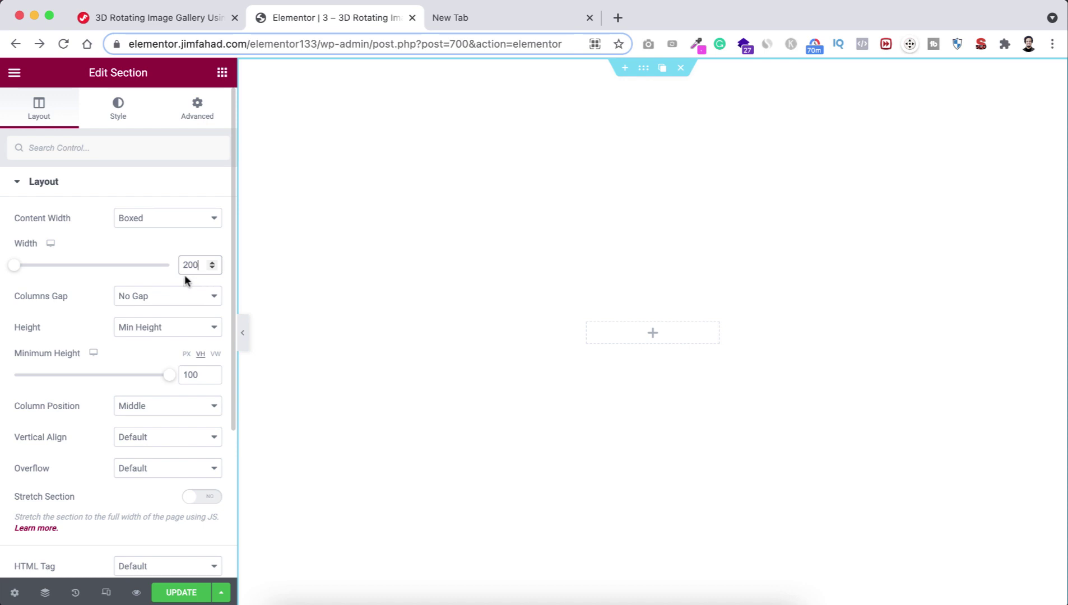
# Give the section a classic background in a very dark, near-black red color
pyautogui.click(119, 115)
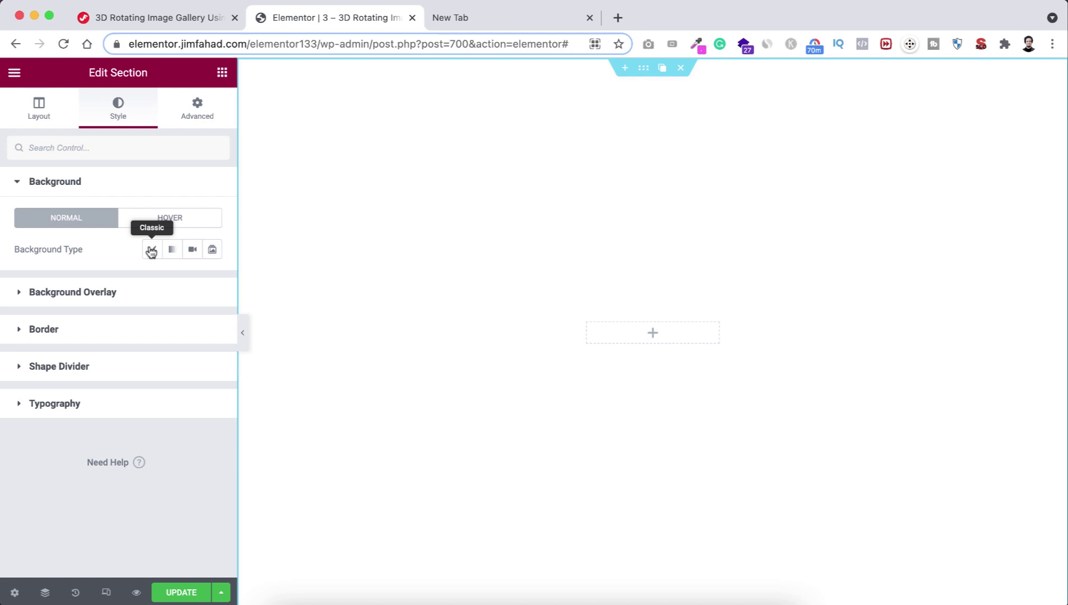
pyautogui.click(151, 249)
pyautogui.click(211, 280)
pyautogui.moveTo(136, 414); pyautogui.dragTo(130, 452)
pyautogui.click(491, 217)
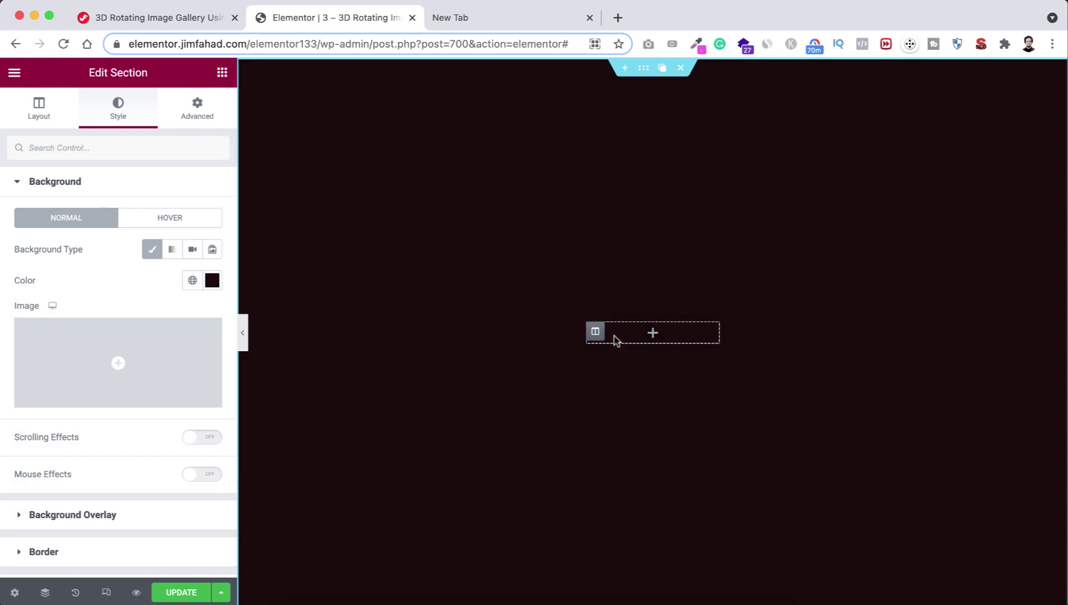
# Add an Image widget to the section's column and insert the photo of the woman holding a map from the media library
pyautogui.click(596, 331)
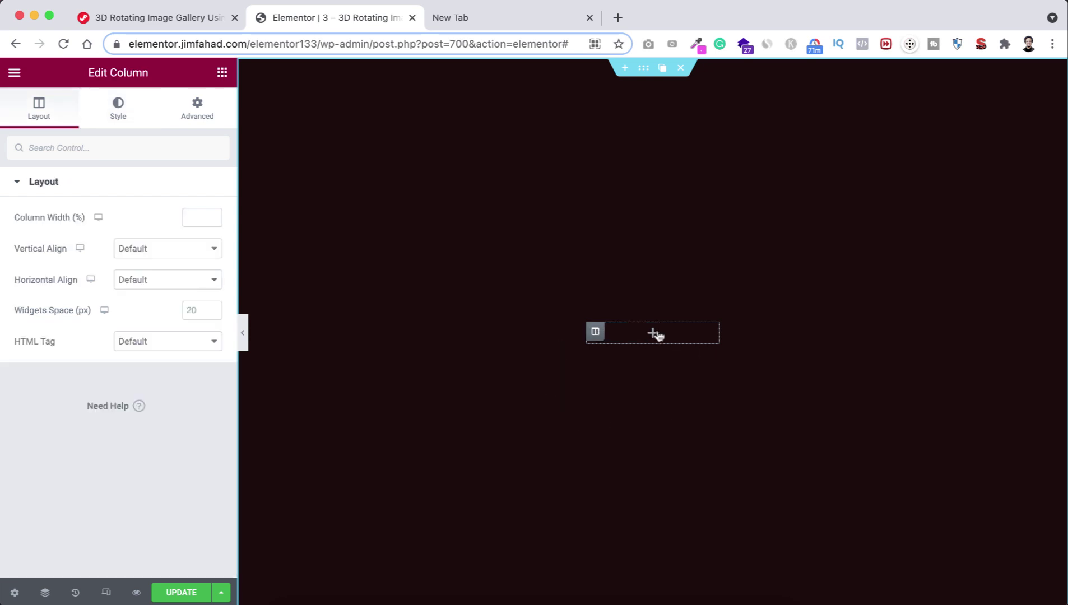
pyautogui.click(222, 74)
pyautogui.moveTo(59, 279); pyautogui.dragTo(659, 340)
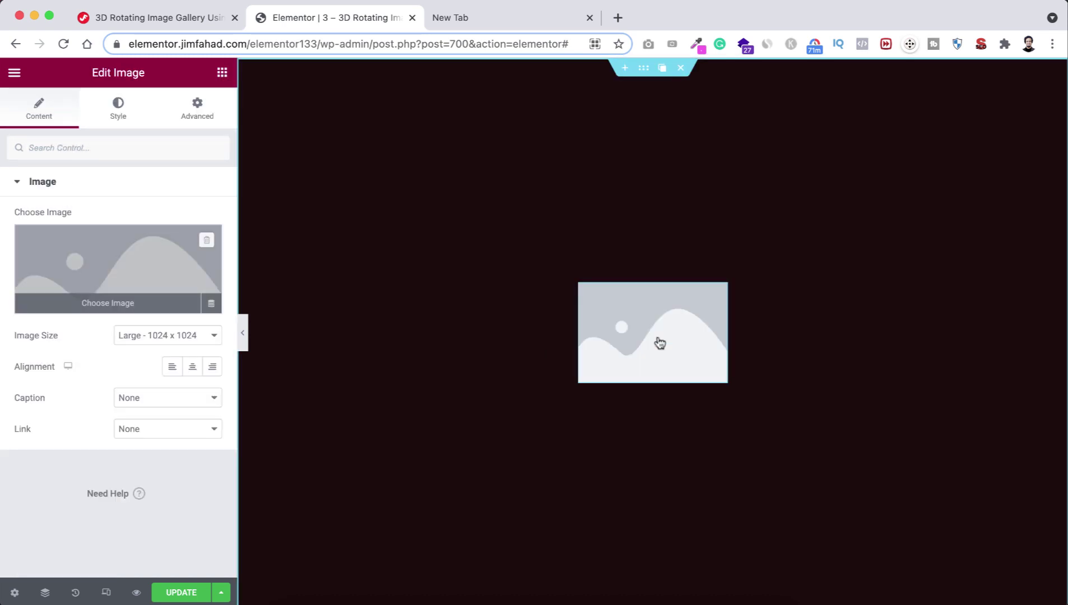
pyautogui.click(127, 268)
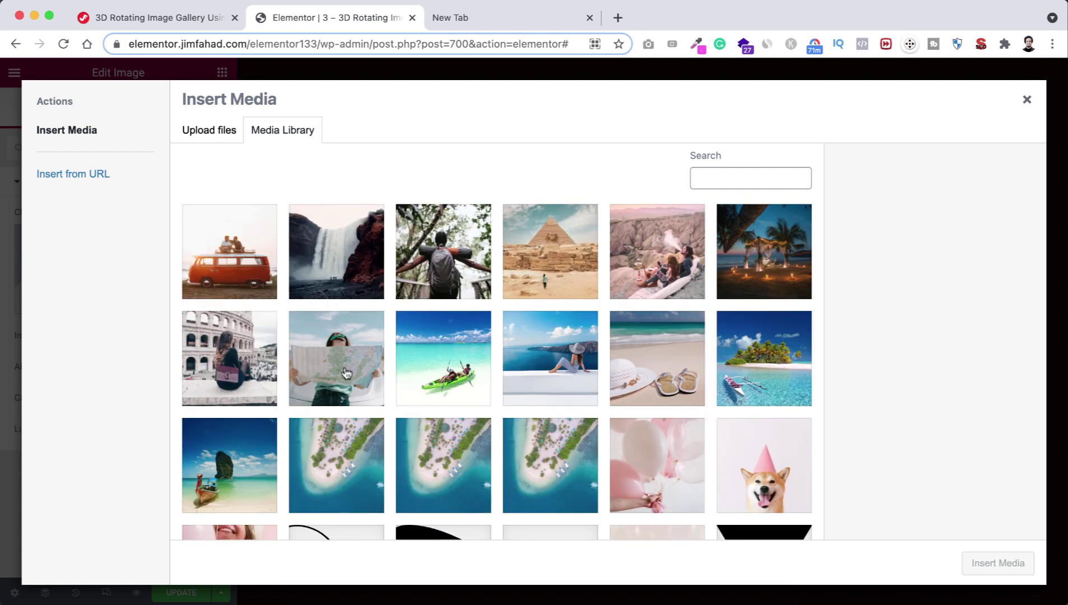
pyautogui.click(338, 369)
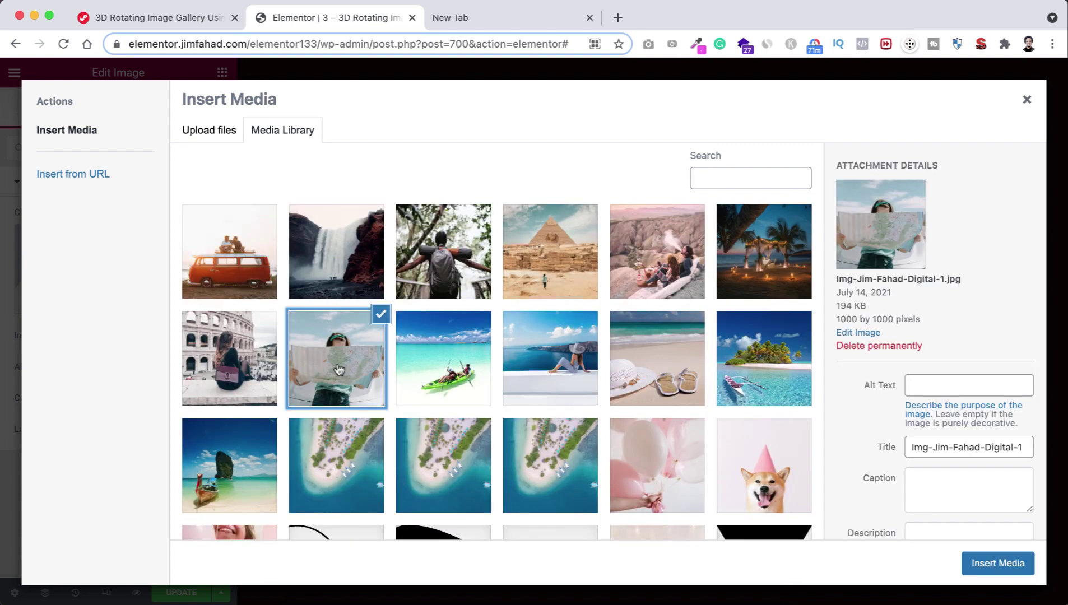
pyautogui.click(995, 565)
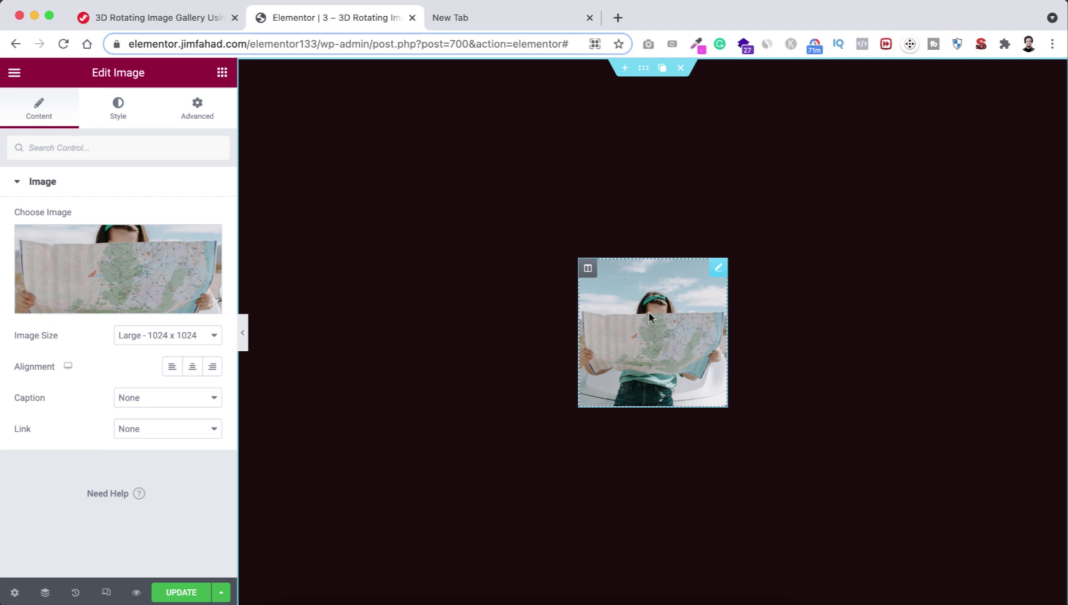
# Duplicate the map image and replace the copy's picture with the photo of the woman sitting before the Colosseum
pyautogui.moveTo(719, 270)
pyautogui.rightClick(720, 272)
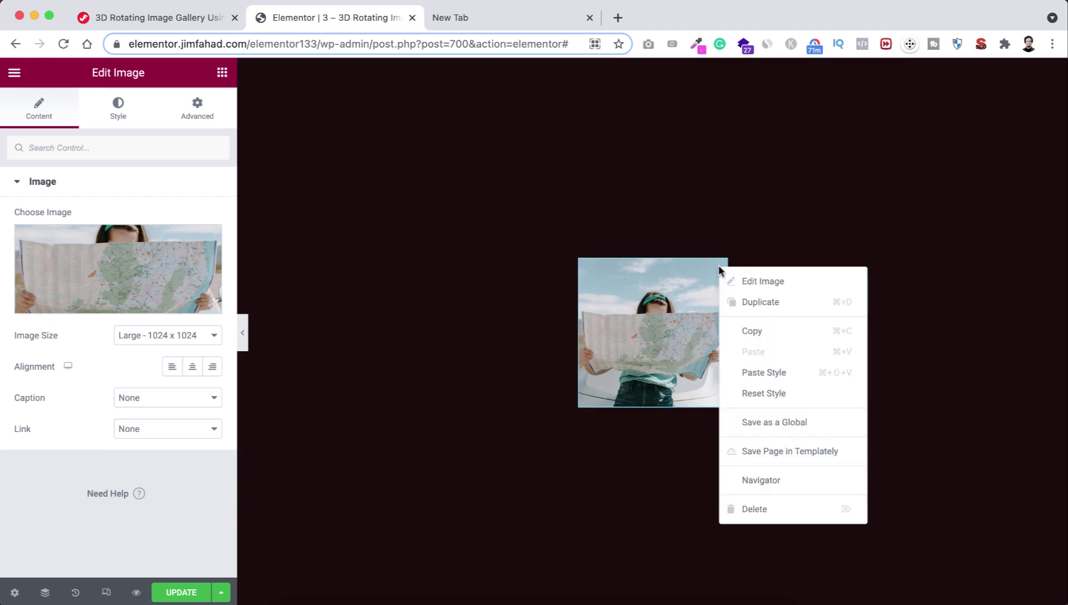
pyautogui.click(762, 302)
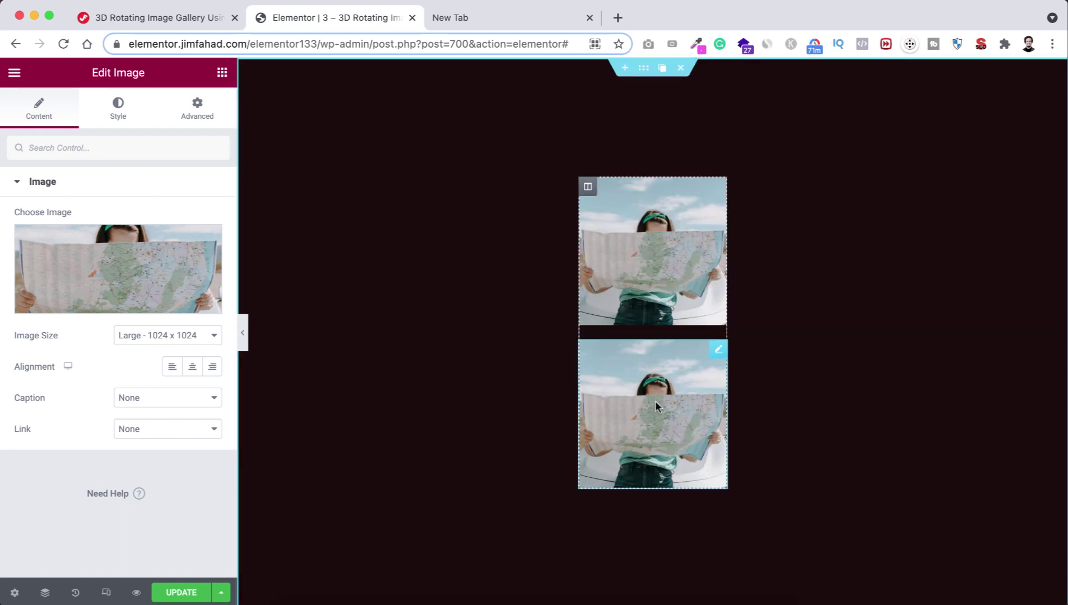
pyautogui.click(115, 263)
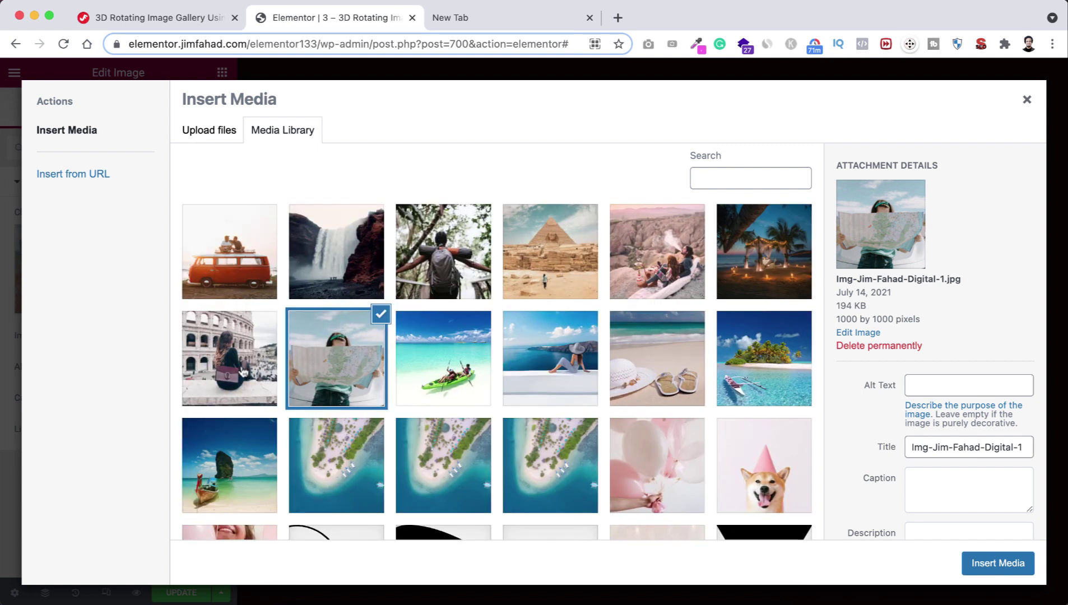
pyautogui.click(225, 359)
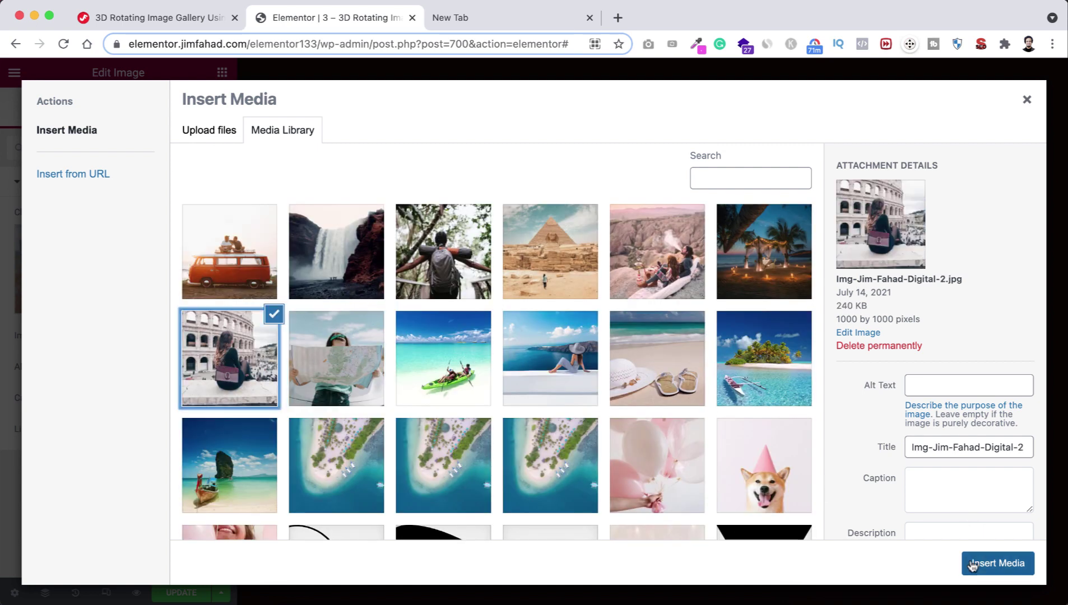
pyautogui.click(994, 565)
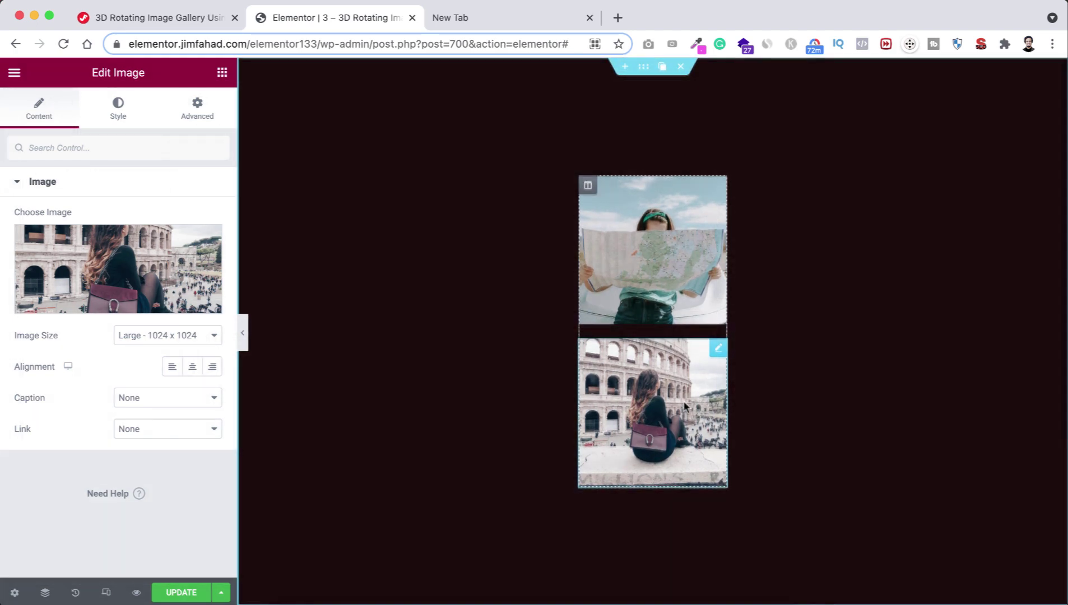
# Duplicate the Colosseum image to fill the column with the night beach, desert picnic, pyramid, backpacker, waterfall and orange van photos
pyautogui.click(700, 345)
pyautogui.click(700, 395)
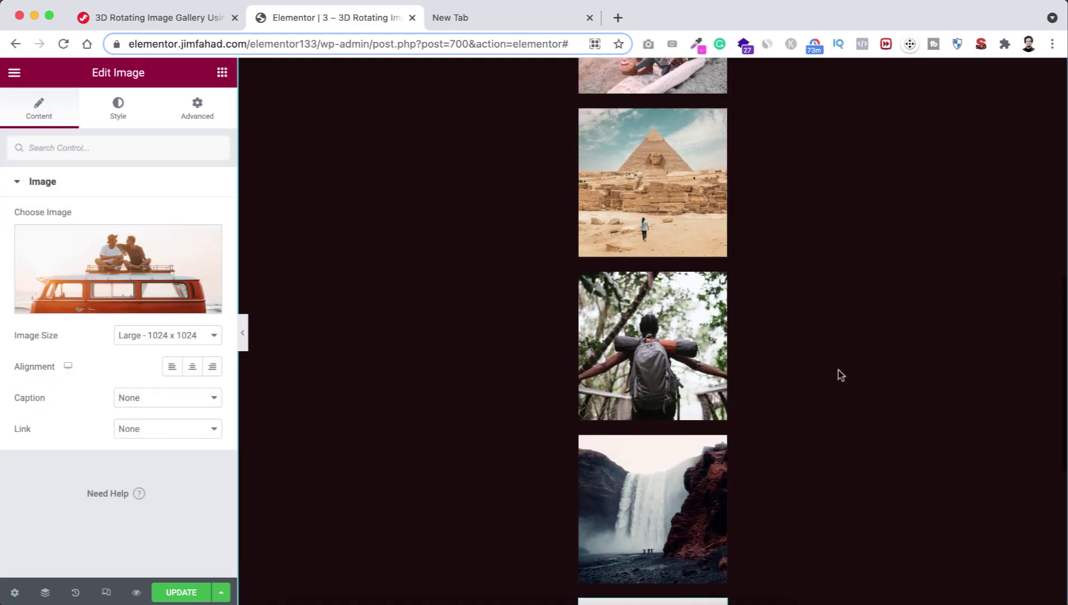
pyautogui.scroll(10, 840, 375)
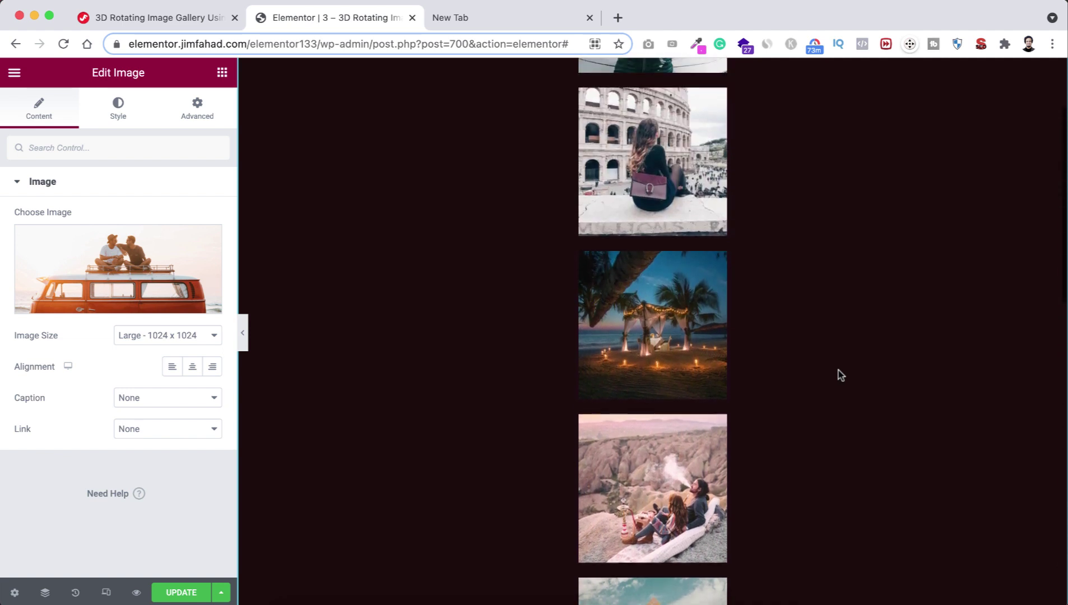
pyautogui.scroll(1, 841, 375)
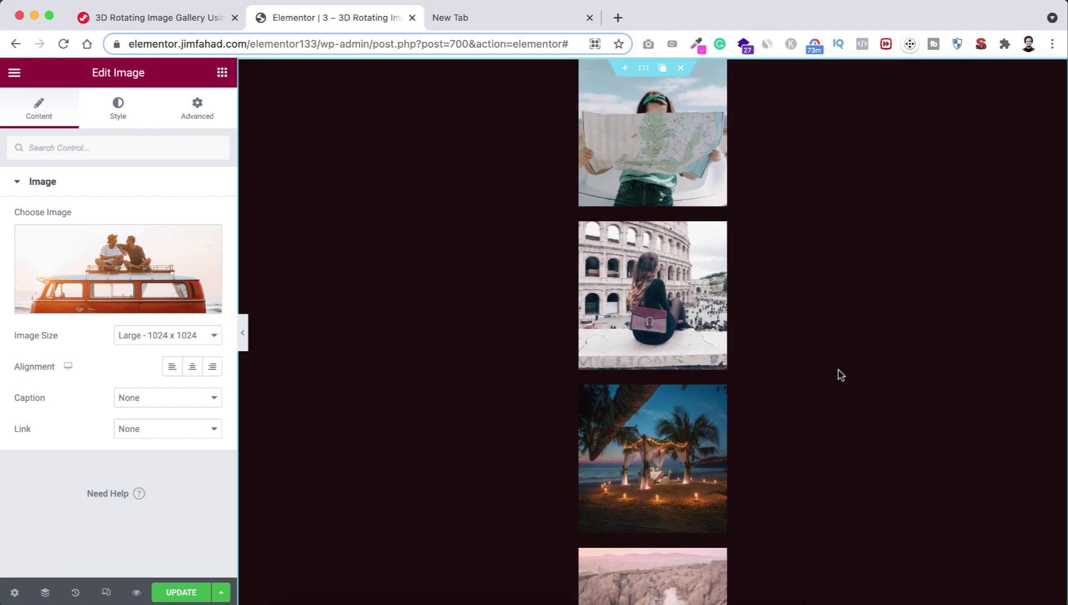
pyautogui.scroll(-4, 840, 375)
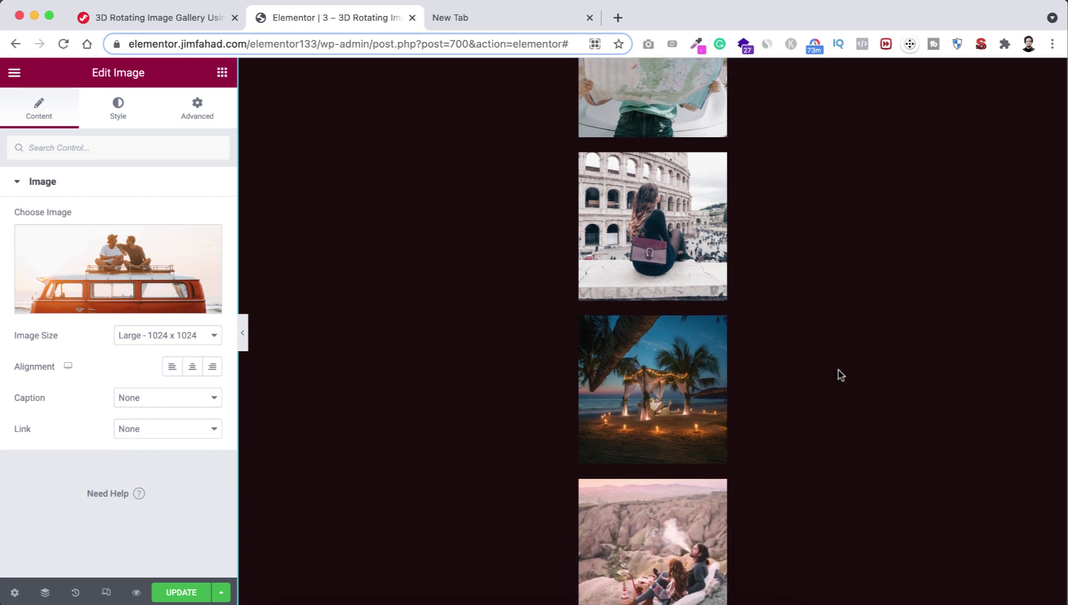
pyautogui.scroll(-10, 841, 374)
pyautogui.scroll(13, 841, 375)
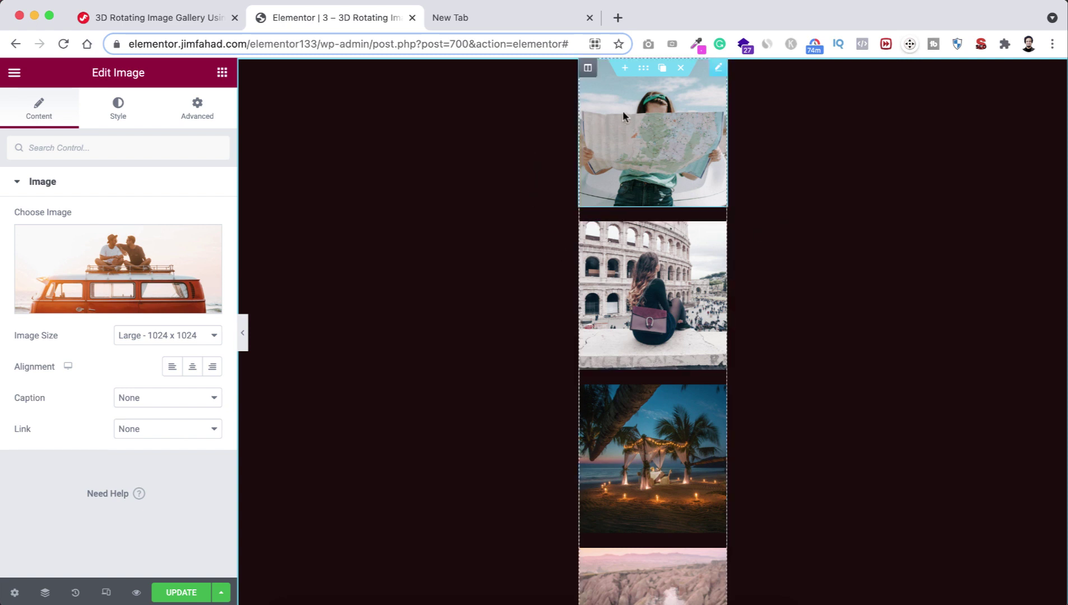
# Assign the CSS class myGallery to the column that holds the images
pyautogui.click(588, 68)
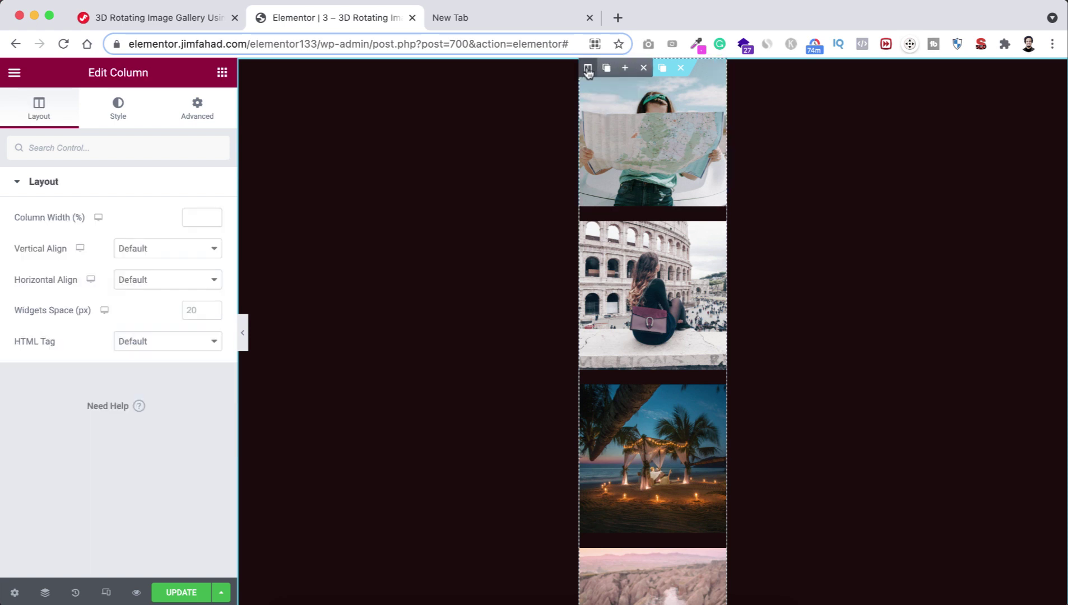
pyautogui.click(195, 107)
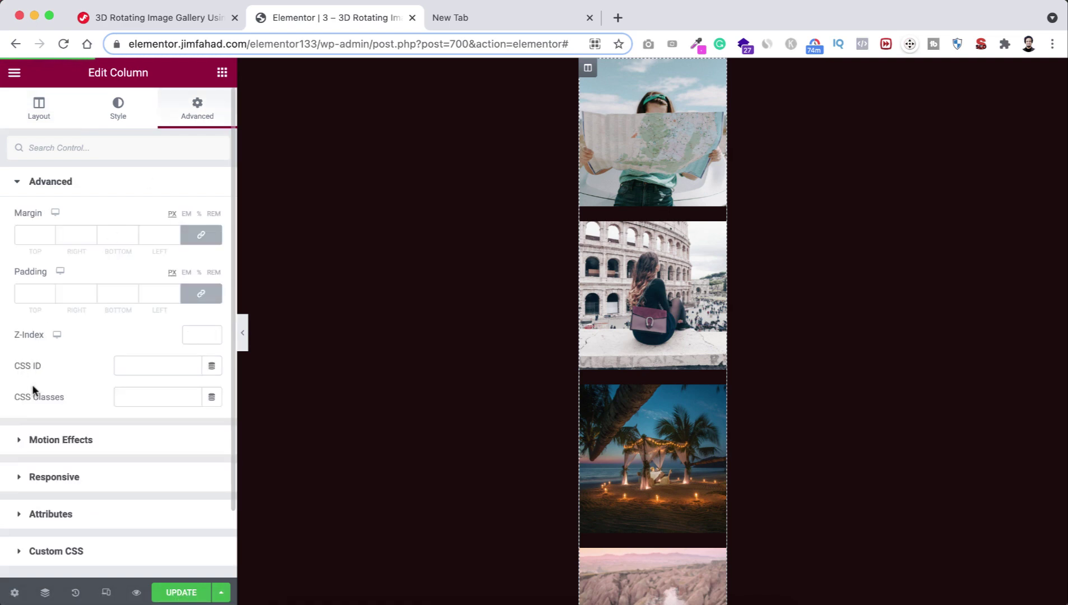
pyautogui.click(124, 395)
pyautogui.write('myGa')
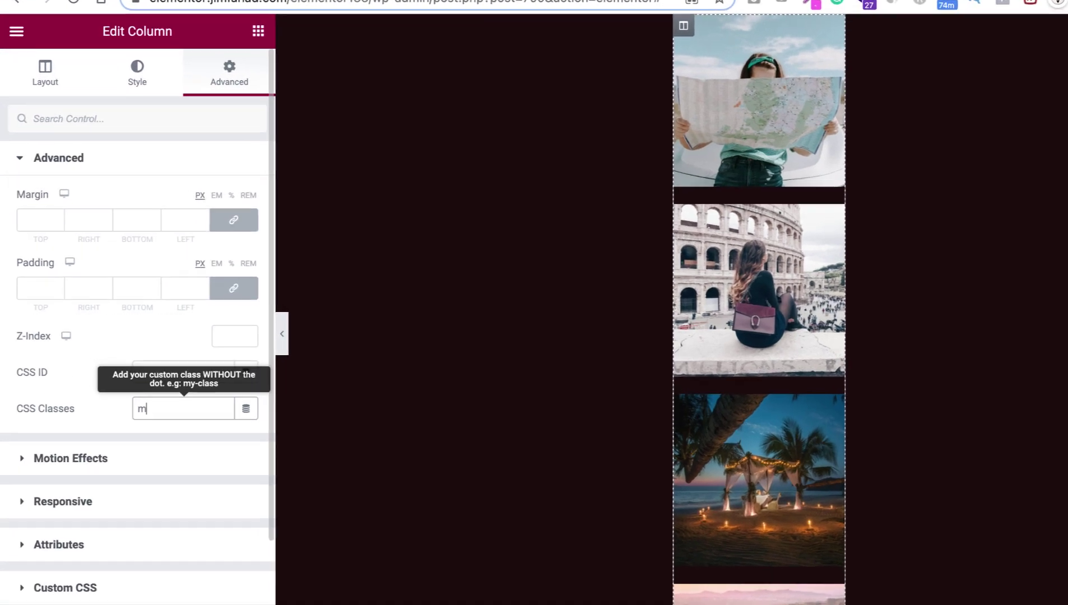
pyautogui.write('llery')
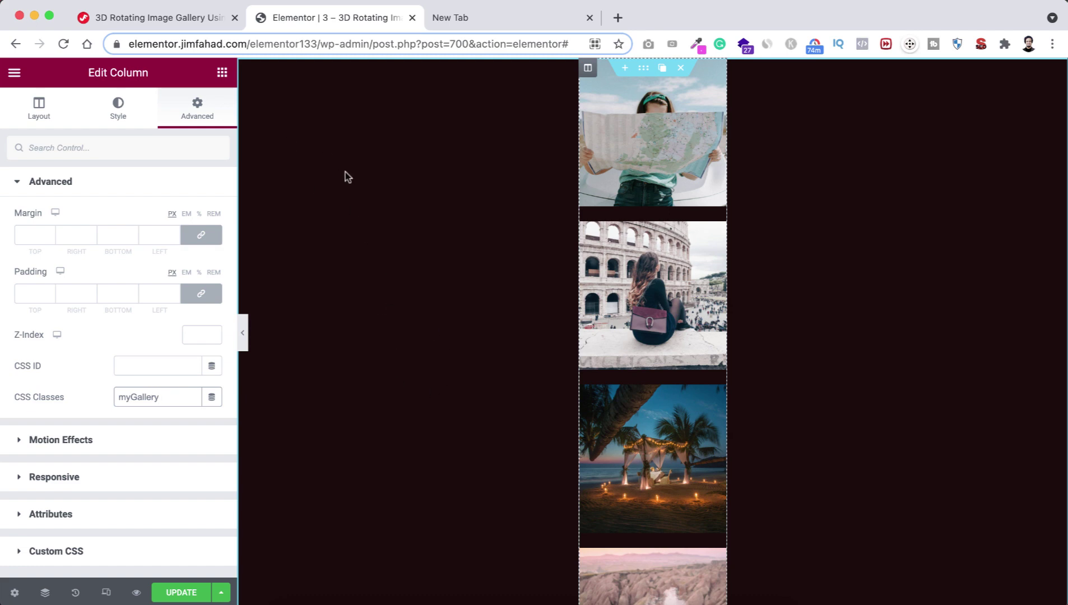
# Copy the 3D Image Slider JS code from the tutorial page and paste it into an HTML widget below the image section
pyautogui.click(184, 18)
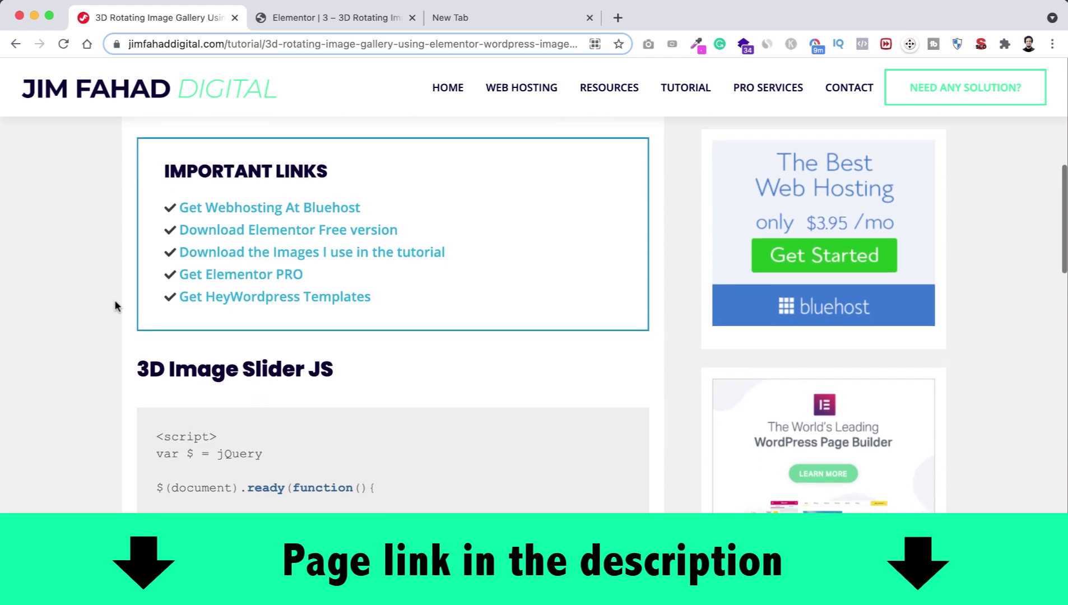
pyautogui.scroll(-1, 115, 302)
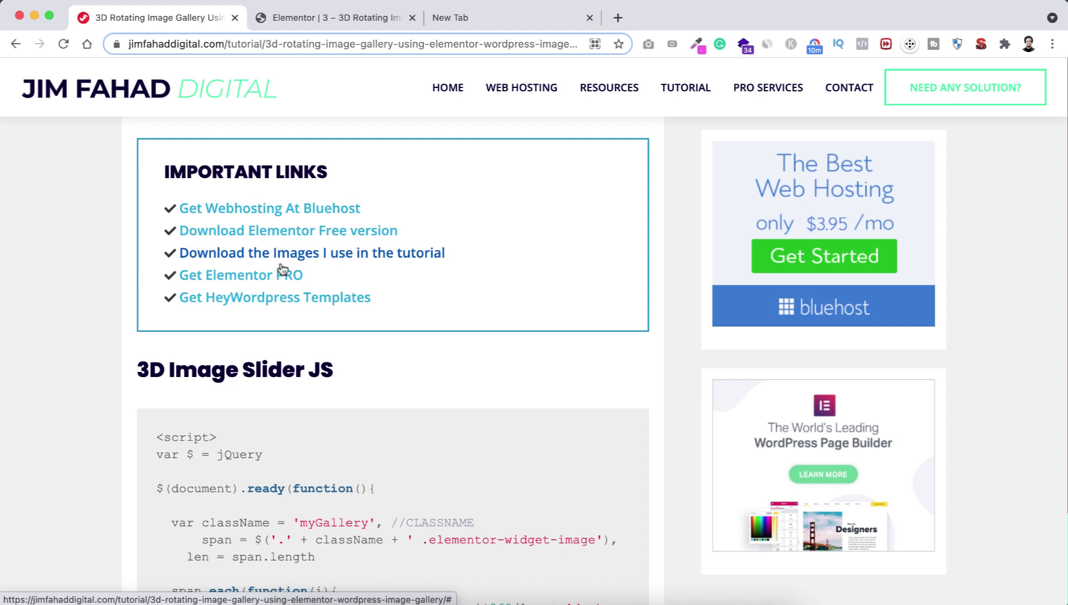
pyautogui.scroll(-3, 138, 483)
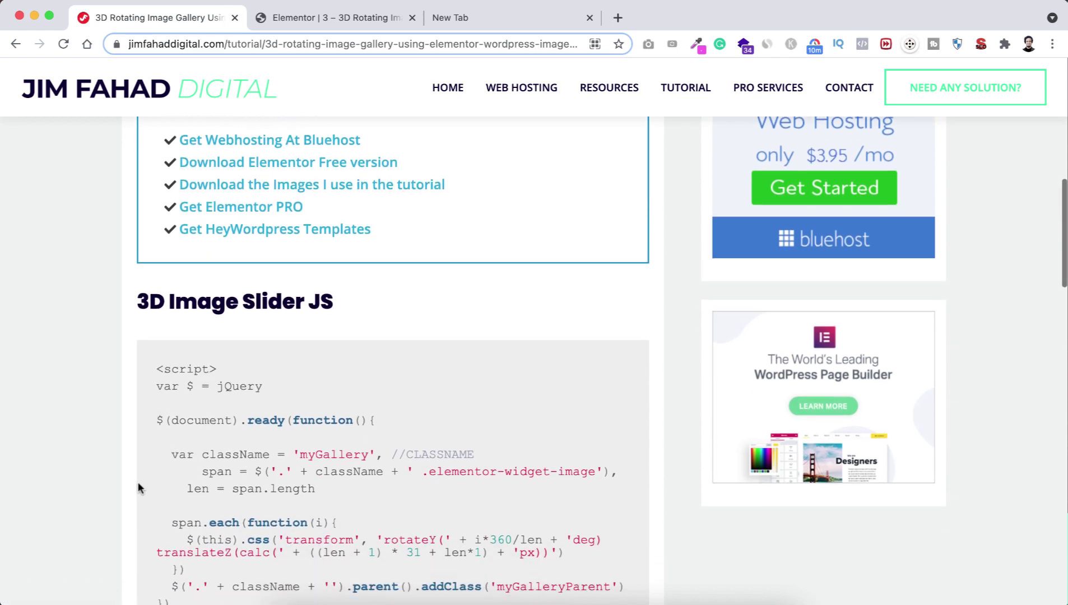
pyautogui.scroll(-4, 138, 485)
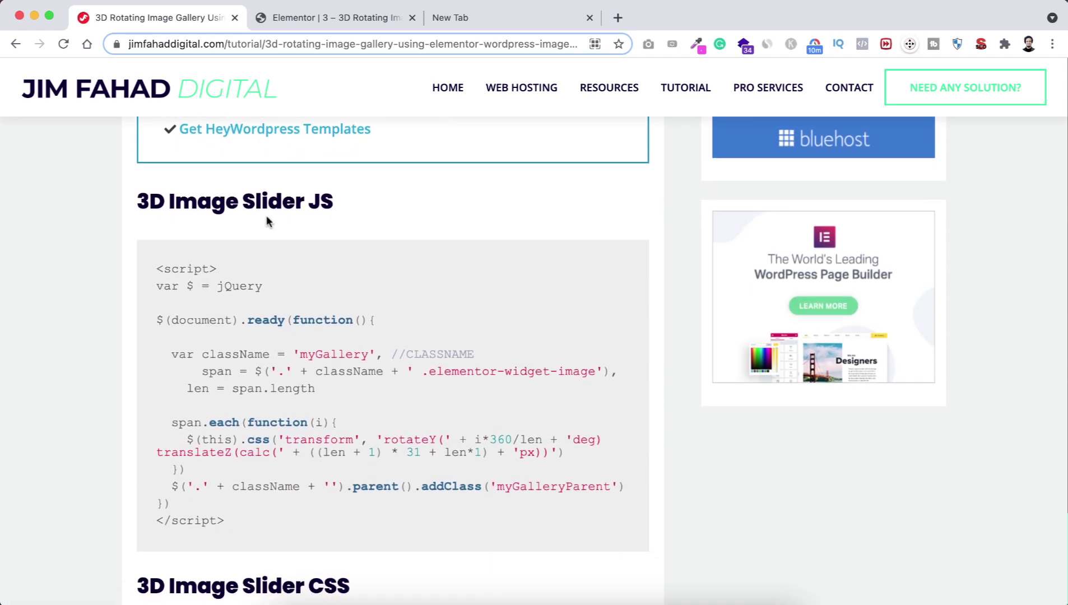
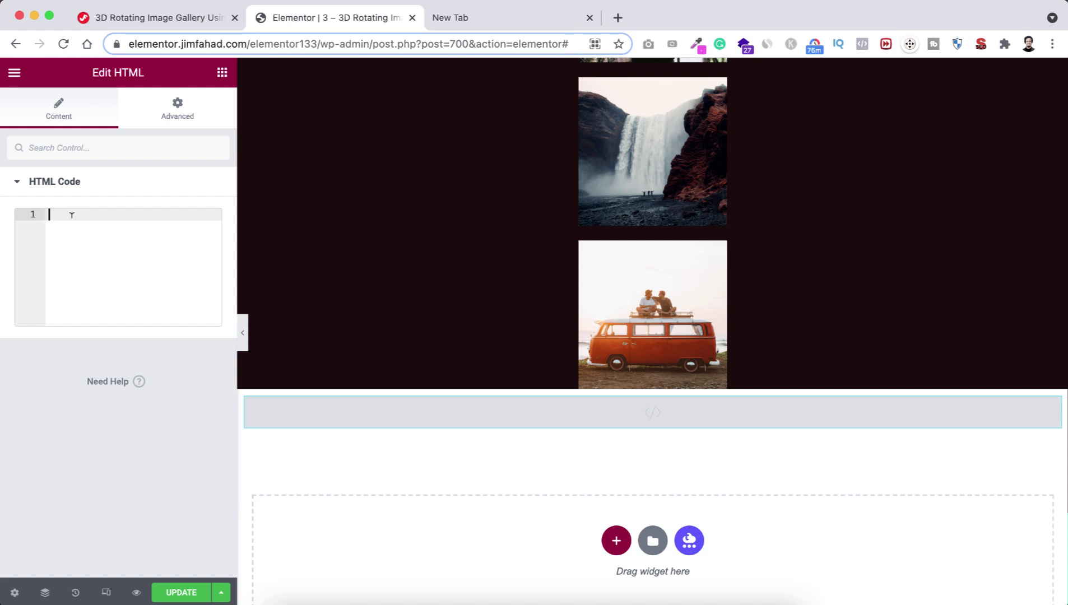
pyautogui.write("<script> var $ = jQuery $(document).ready(function(){   var className = 'myGallery', //CLASSNAME       span = $('.' + className + ' .elementor-widget-image'),     len = span.length   span.each(function(i){     $(this).css('transform', 'rotateY(' + i*360/len + 'deg) translateZ(calc(' + ((len + 1) * 31 + len*1) + 'px))')   })   $('.' + className + '').parent().addClass('myGalleryParent') }) </script>")
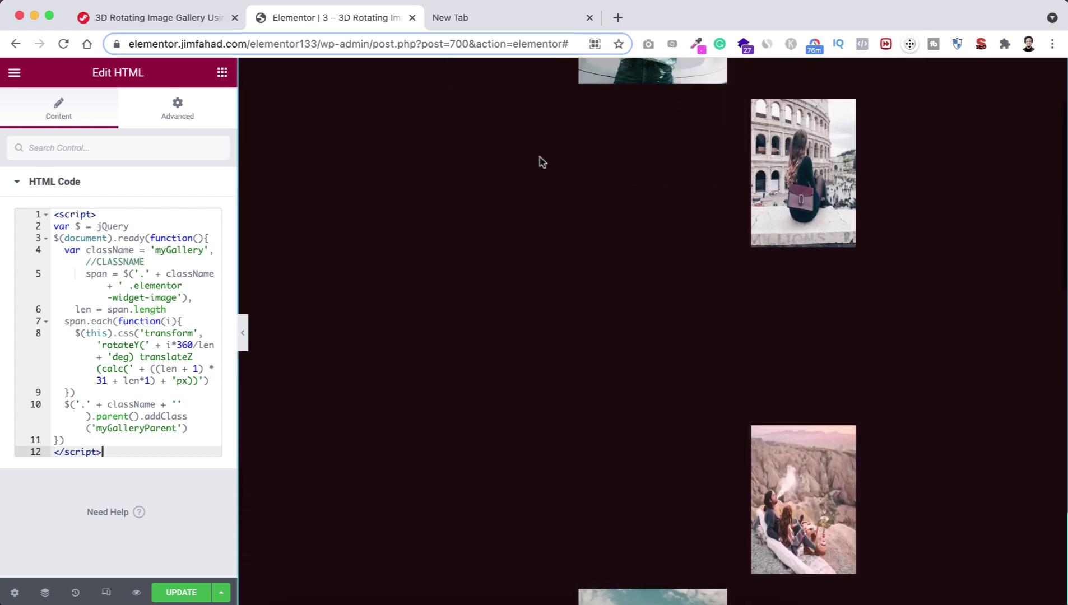
pyautogui.scroll(3, 539, 156)
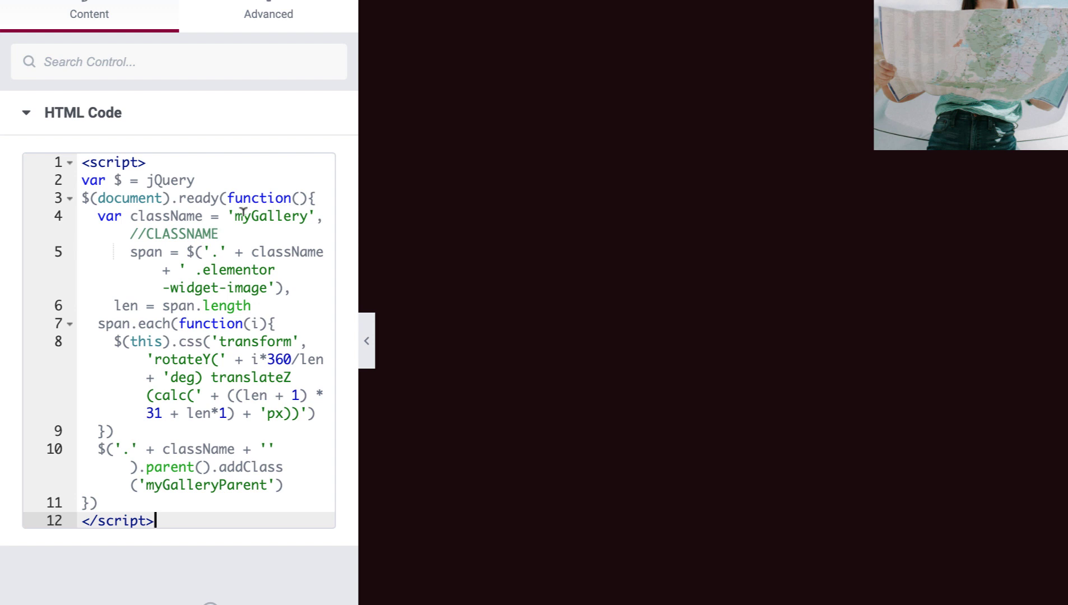
# Compare the className value in the HTML widget's script with the CSS class assigned to the image column
pyautogui.moveTo(235, 216); pyautogui.dragTo(307, 208)
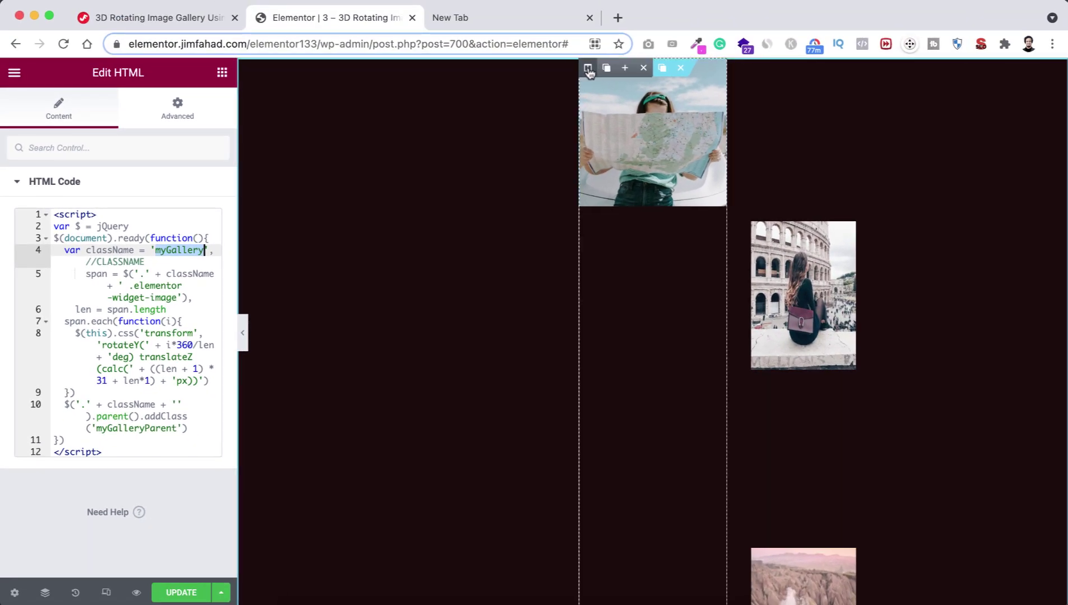
pyautogui.click(588, 68)
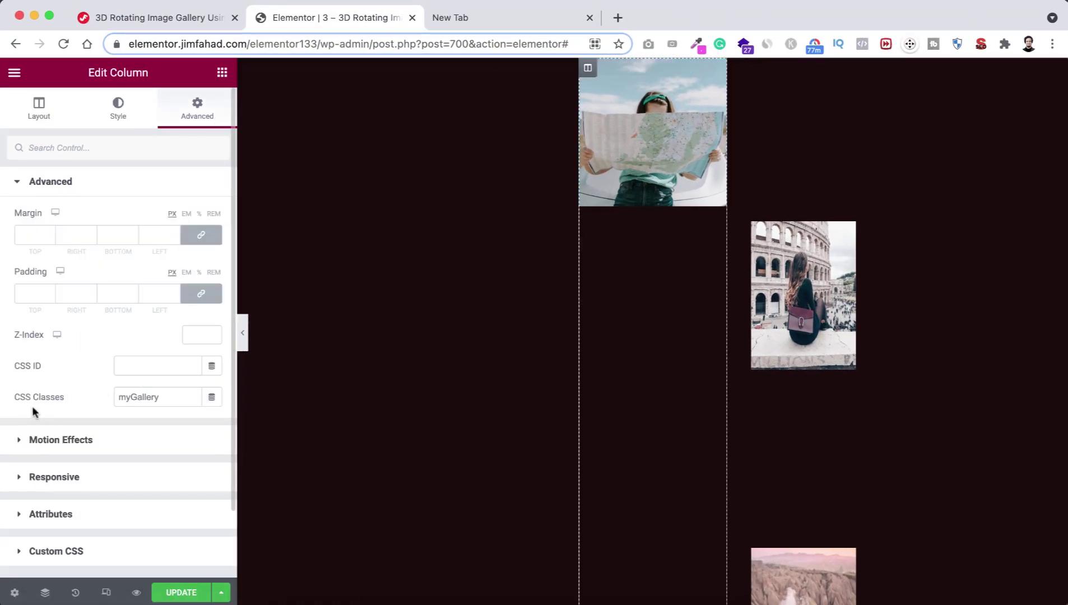
pyautogui.moveTo(165, 396); pyautogui.dragTo(140, 396)
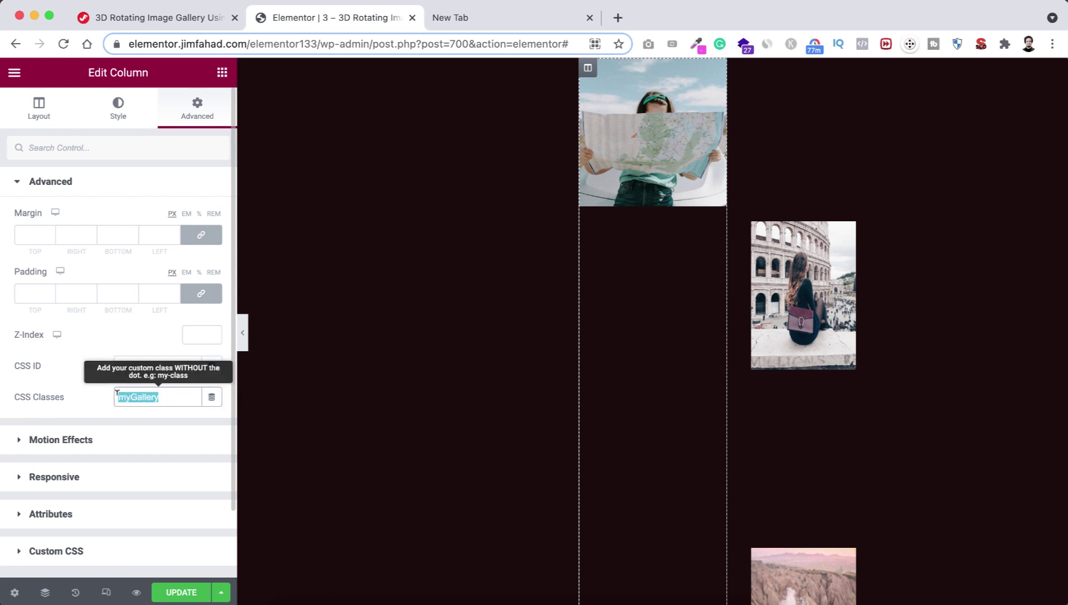
pyautogui.scroll(-15, 377, 465)
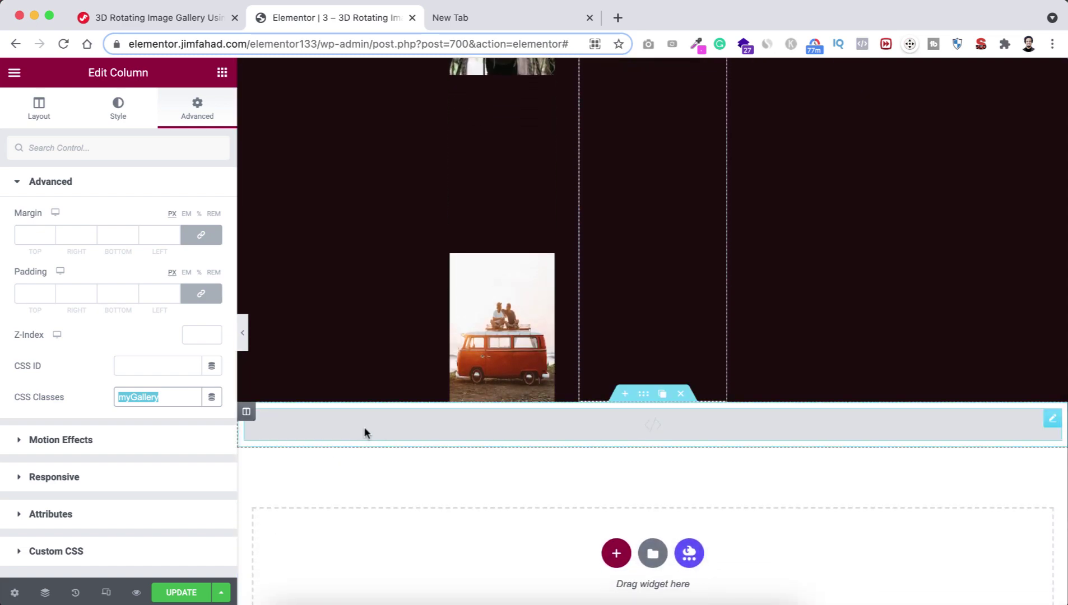
pyautogui.click(365, 429)
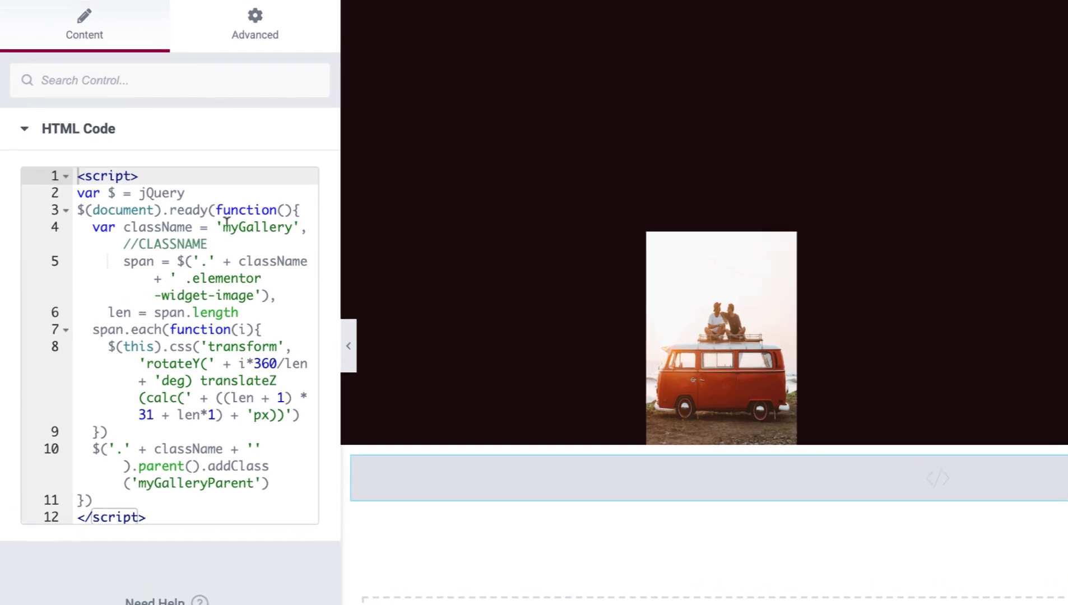
pyautogui.moveTo(163, 247); pyautogui.dragTo(212, 247)
pyautogui.moveTo(303, 222); pyautogui.dragTo(307, 220)
pyautogui.click(307, 220)
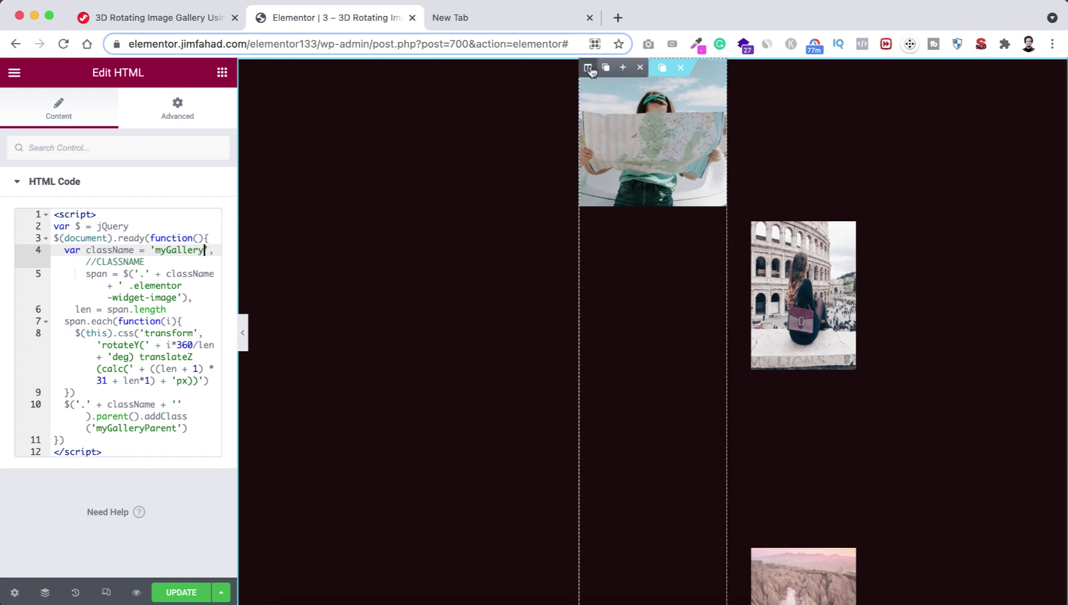
# Open the custom CSS editor of the column that holds the gallery images
pyautogui.click(588, 69)
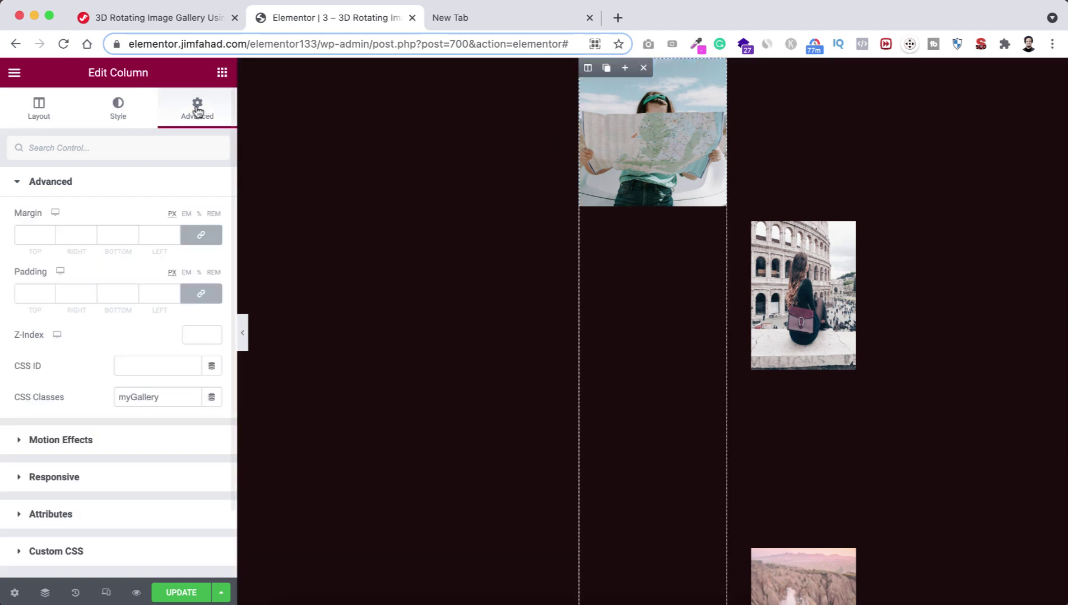
pyautogui.scroll(-3, 150, 387)
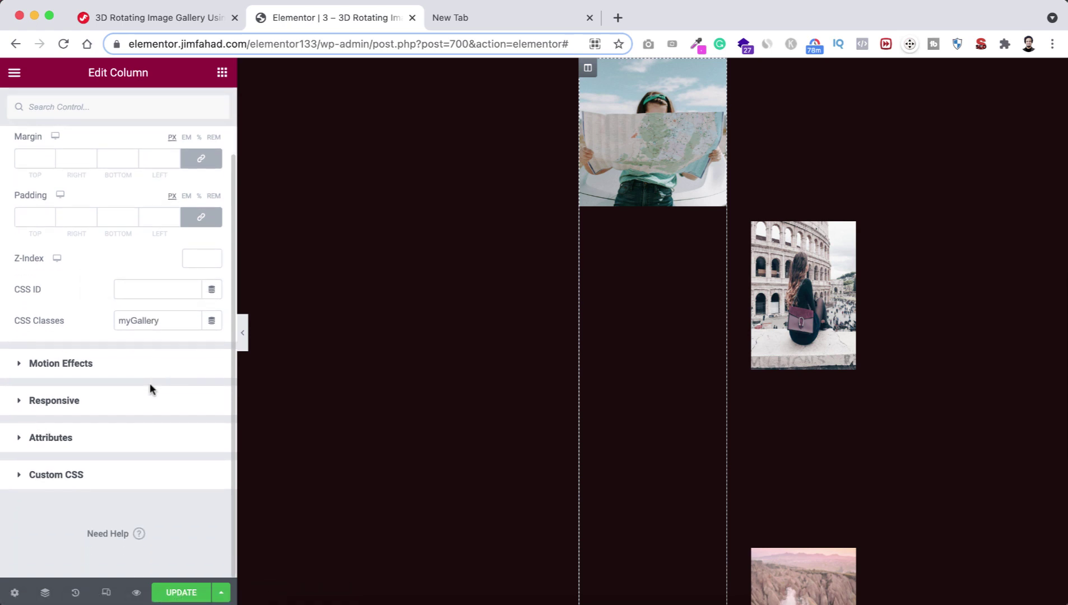
pyautogui.click(69, 477)
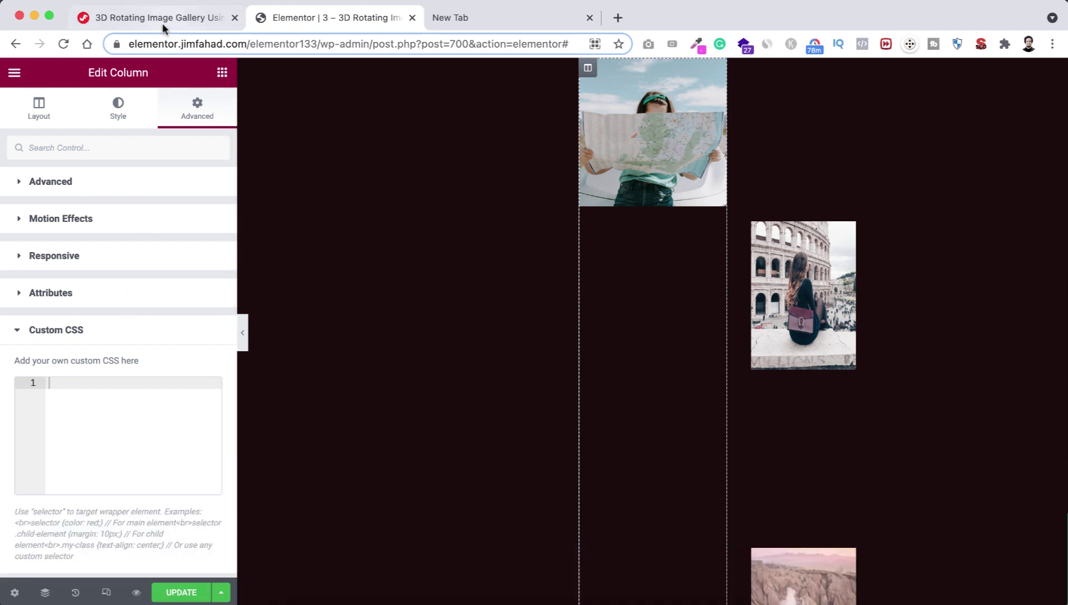
# Copy the 3D Image Slider CSS code from the tutorial page and paste it into the image column's custom CSS
pyautogui.click(164, 18)
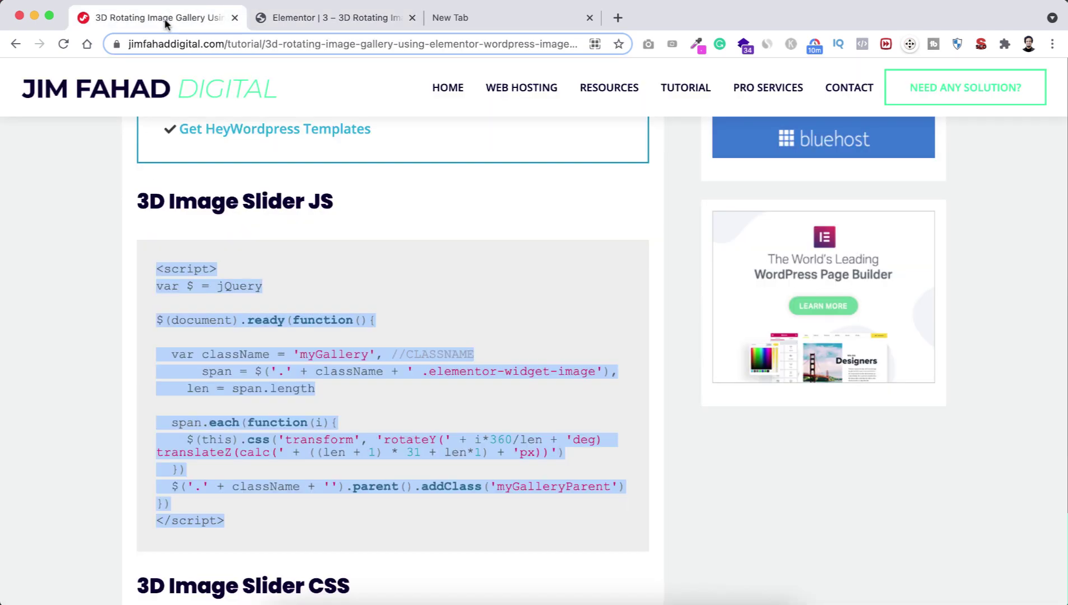
pyautogui.click(118, 294)
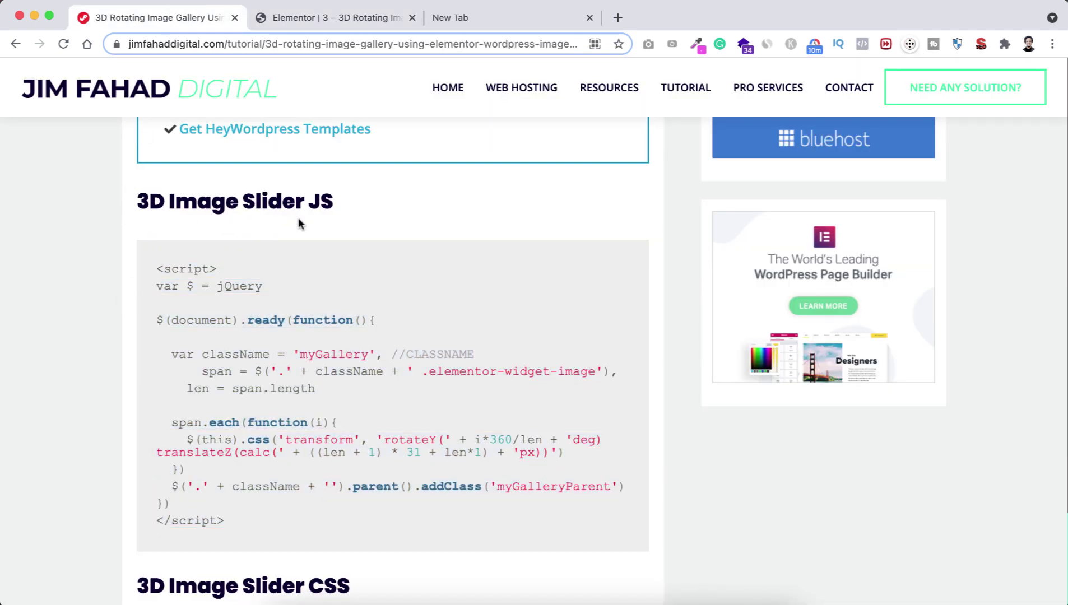
pyautogui.scroll(-5, 336, 386)
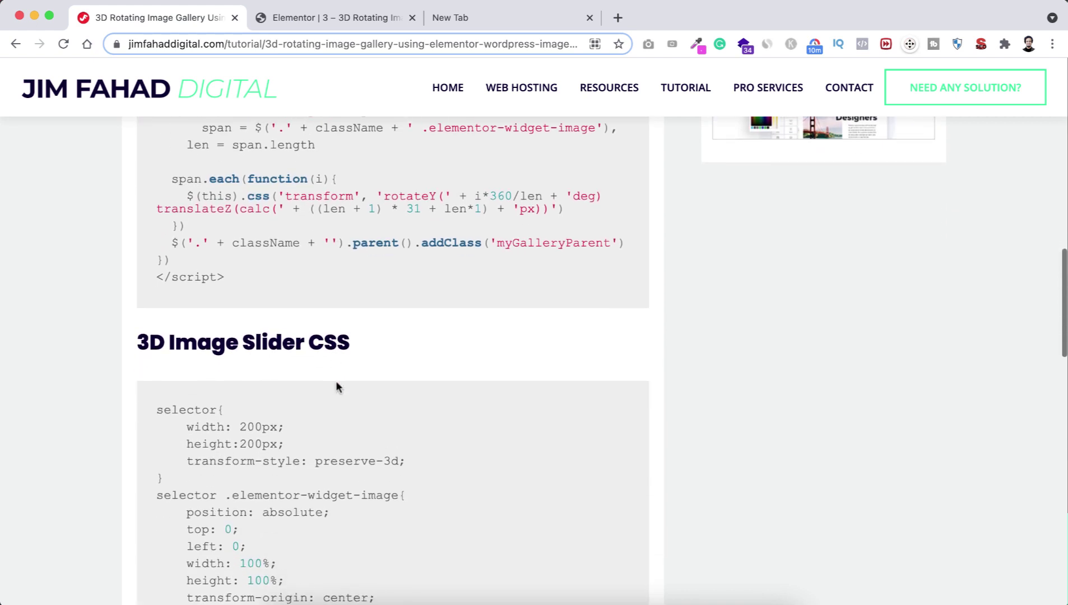
pyautogui.scroll(-2, 337, 387)
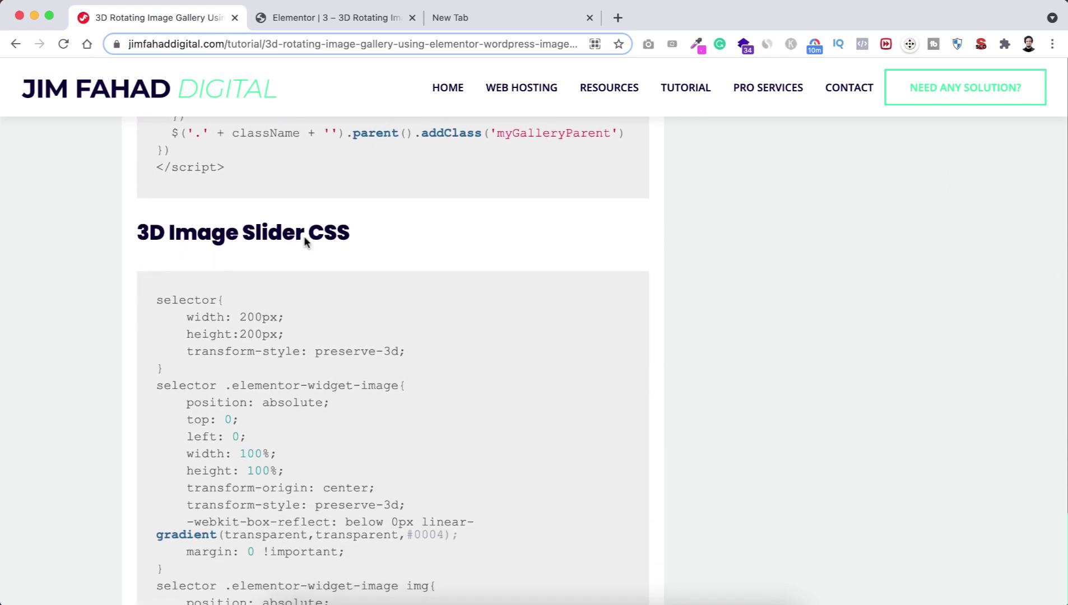
pyautogui.scroll(-2, 306, 375)
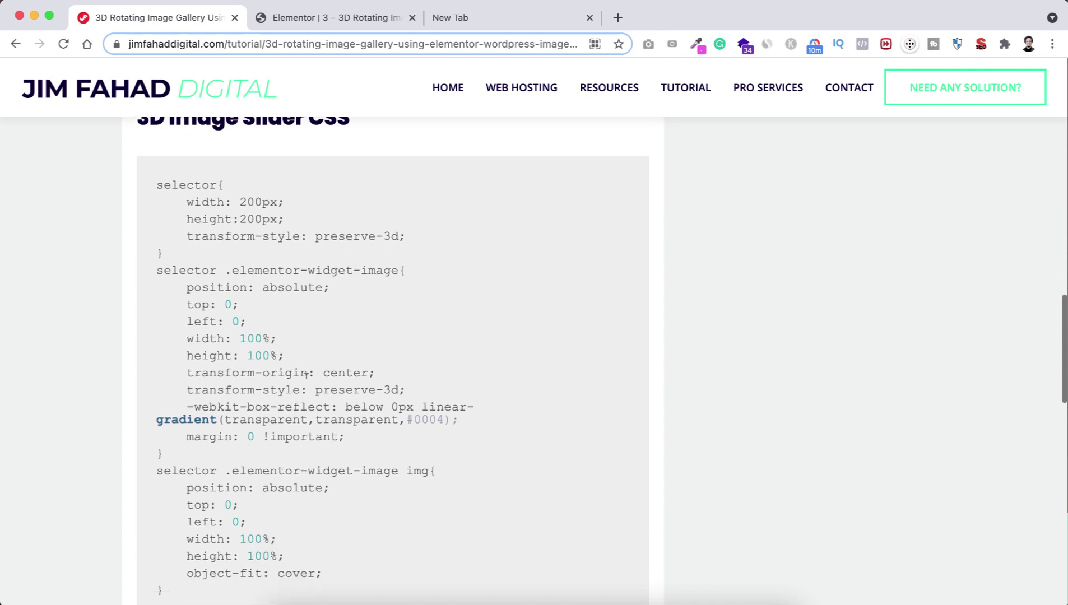
pyautogui.moveTo(157, 182); pyautogui.dragTo(262, 586)
pyautogui.scroll(-1, 262, 587)
pyautogui.scroll(1, 259, 588)
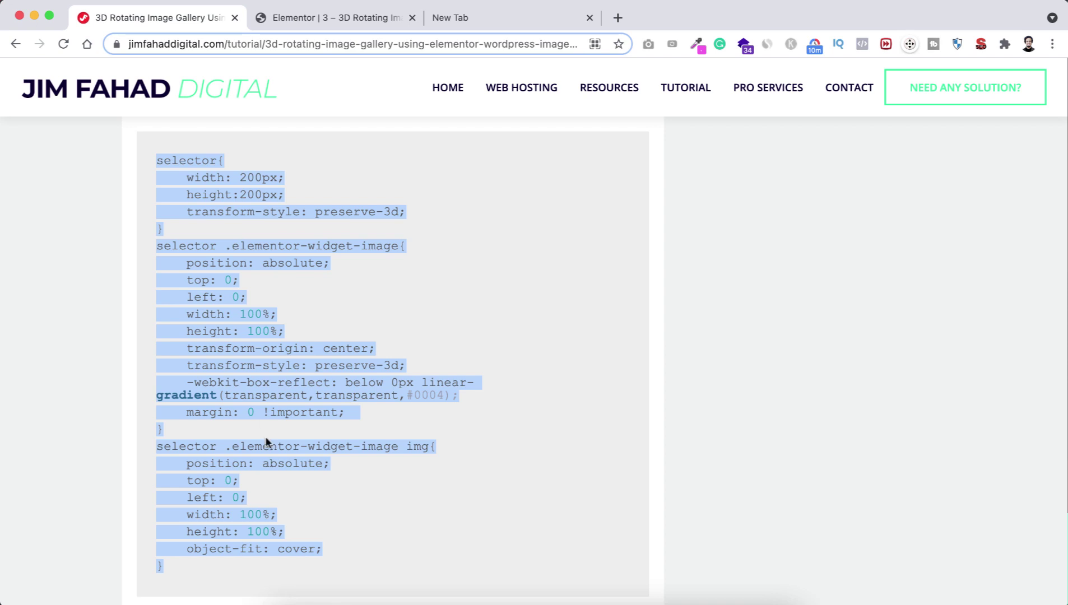
pyautogui.click(321, 19)
pyautogui.moveTo(569, 93)
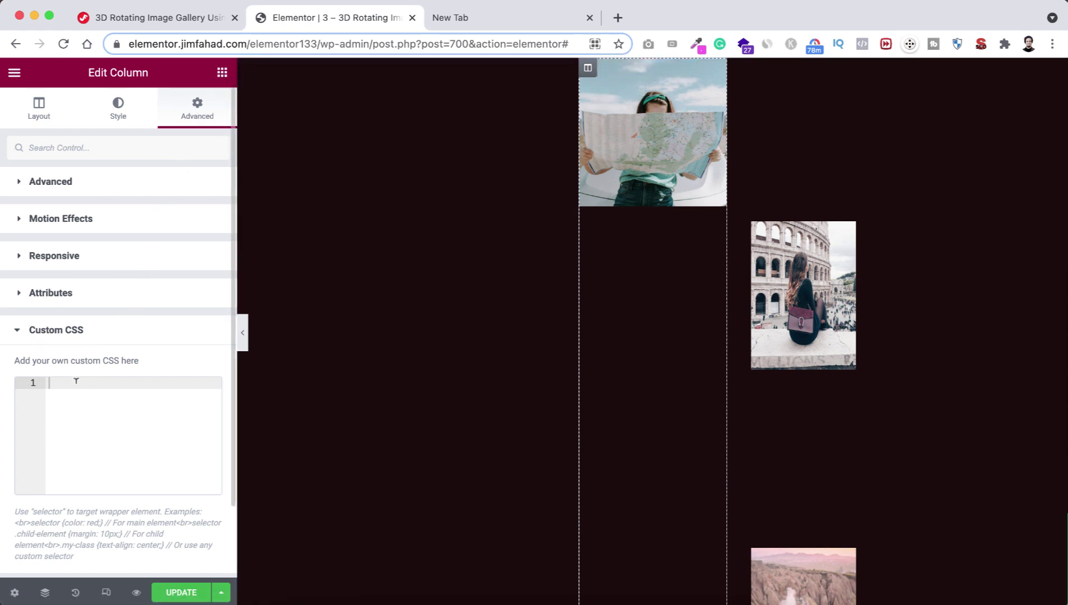
pyautogui.press('super+v')
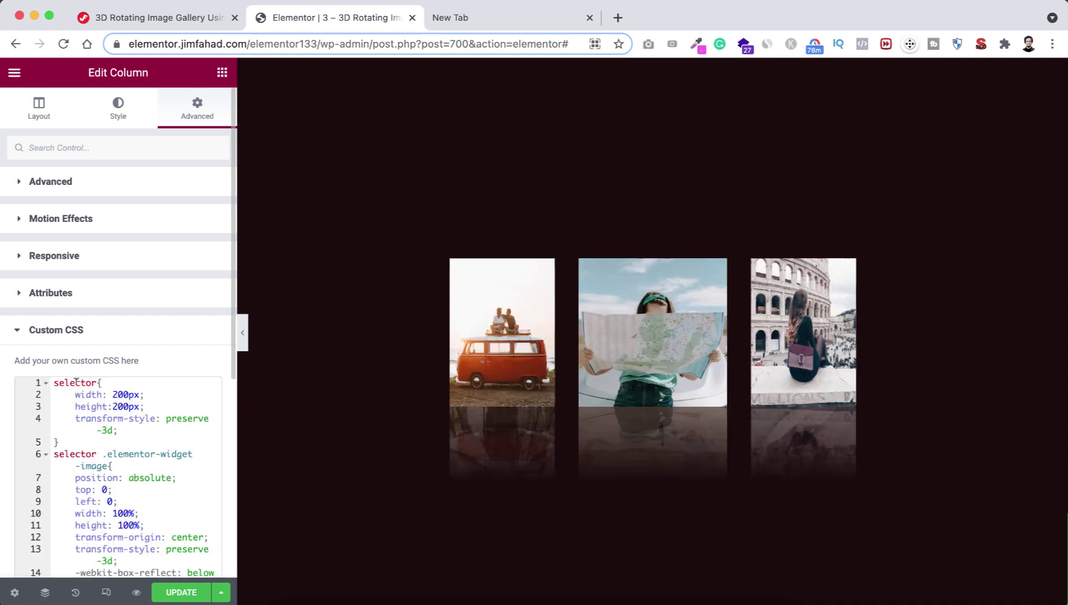
pyautogui.scroll(-3, 79, 396)
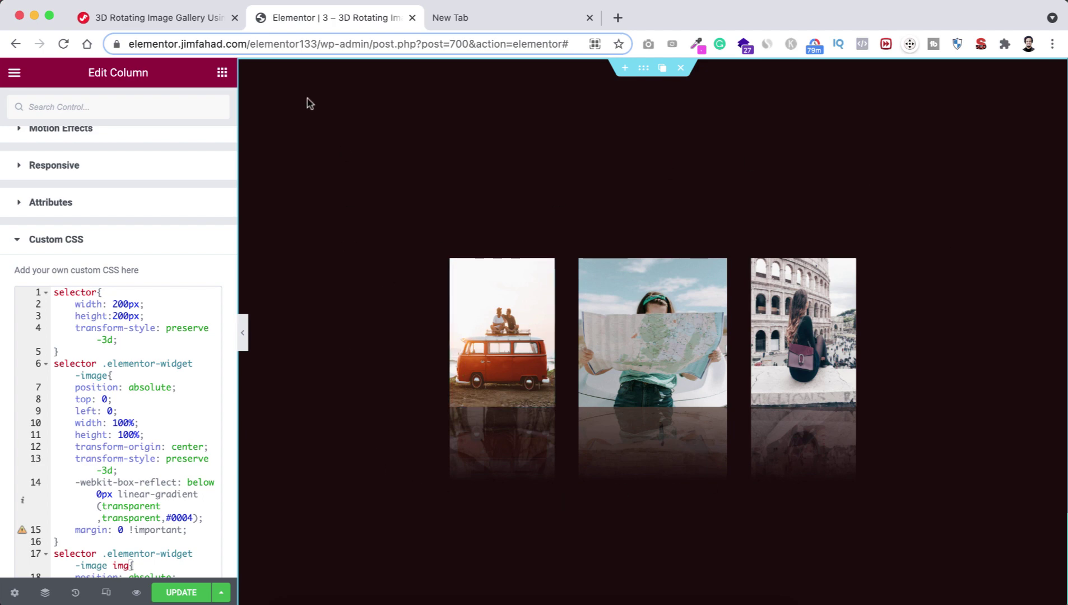
# Copy the 3D Image Animation CSS from the tutorial page and paste it below the existing custom CSS, separated by a blank line
pyautogui.click(159, 13)
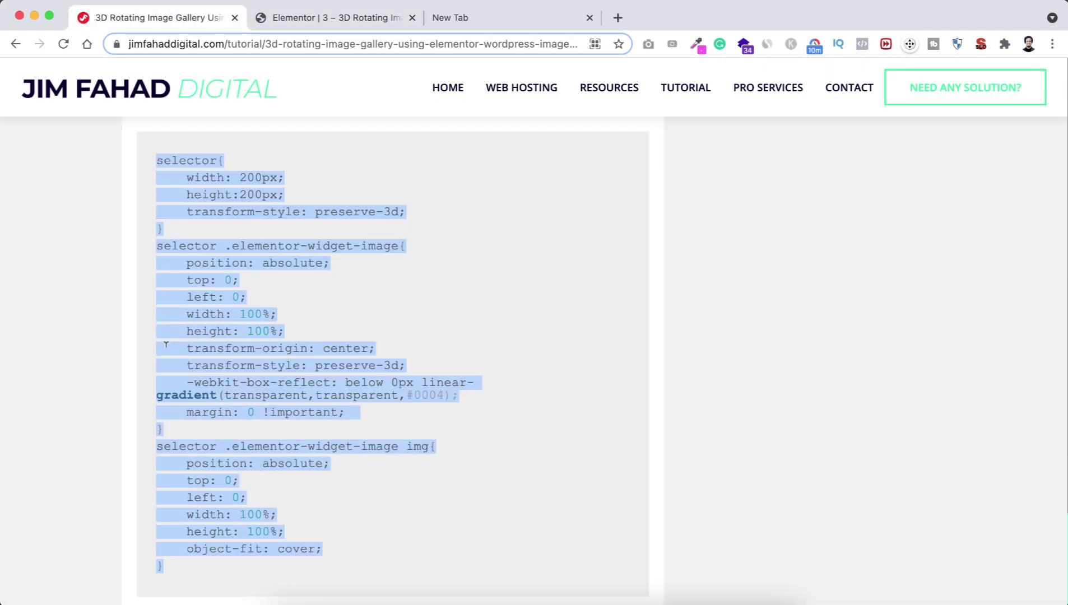
pyautogui.click(114, 404)
pyautogui.scroll(-6, 113, 404)
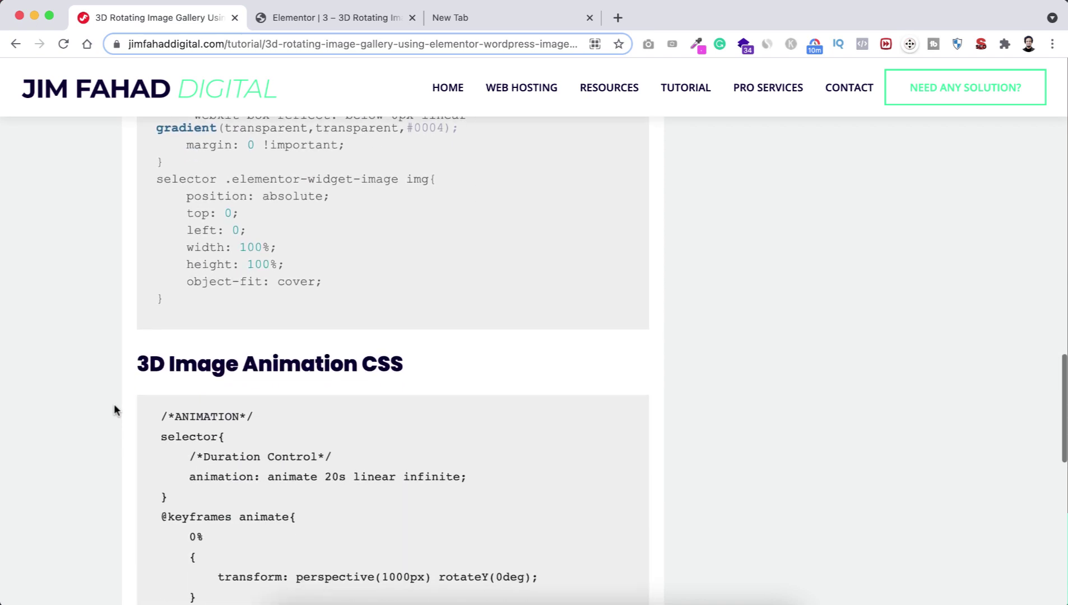
pyautogui.scroll(-2, 114, 404)
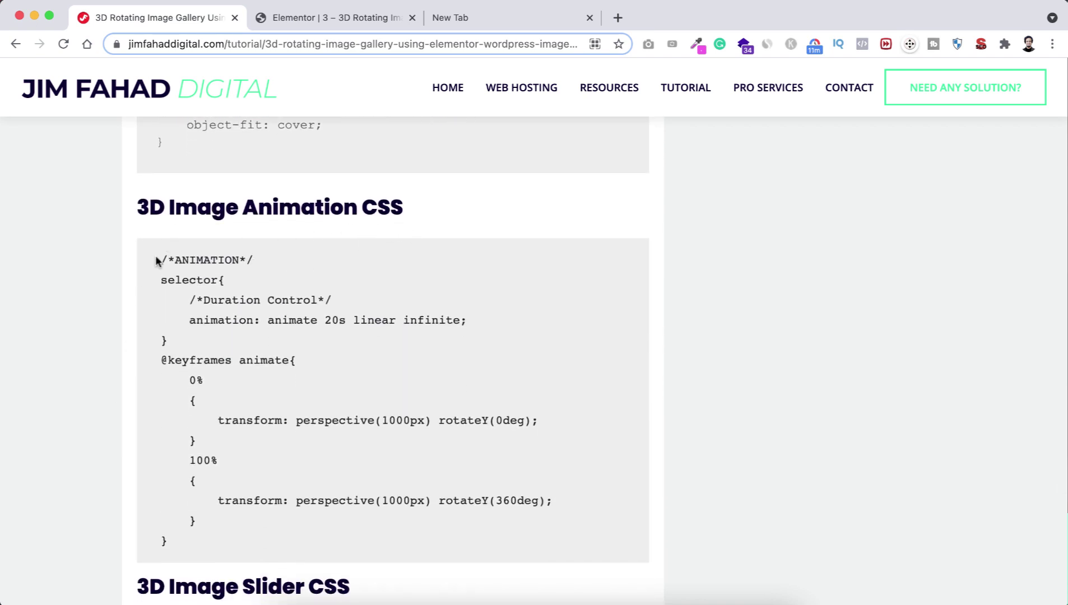
pyautogui.moveTo(157, 261); pyautogui.dragTo(209, 550)
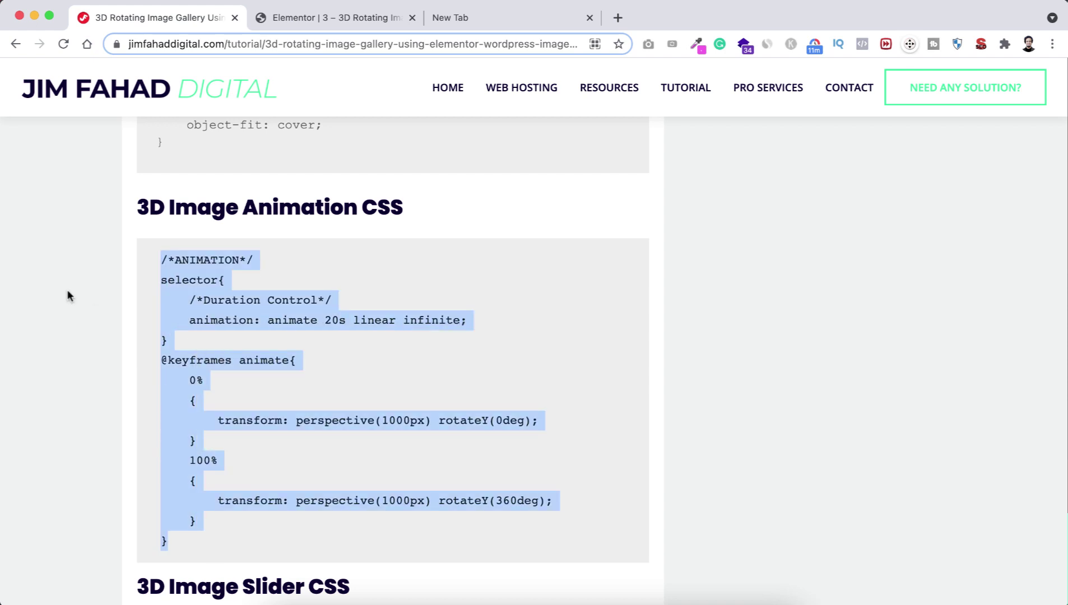
pyautogui.click(328, 23)
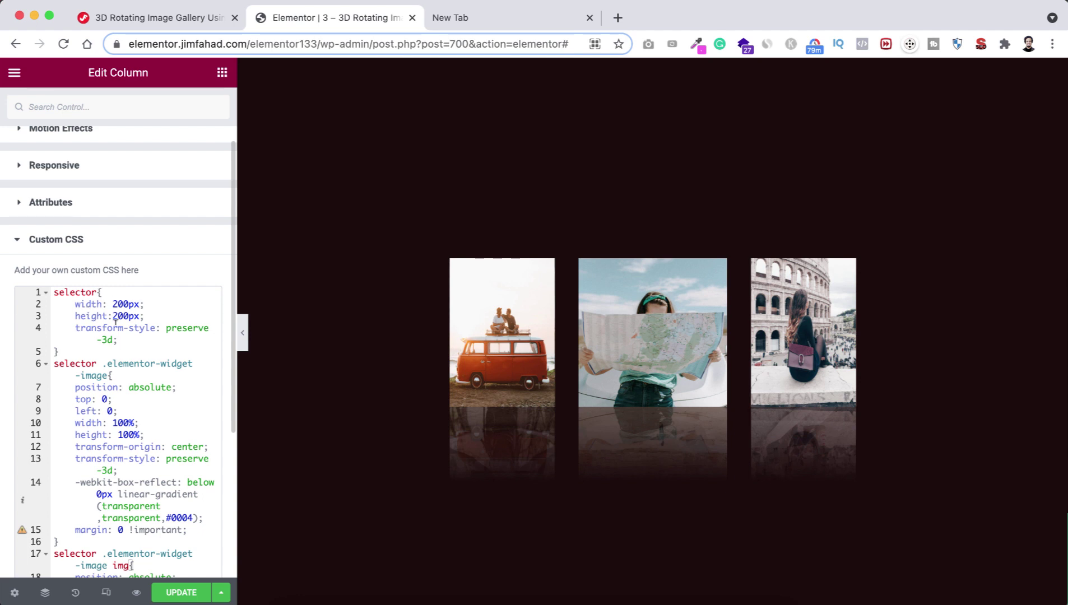
pyautogui.scroll(-5, 114, 456)
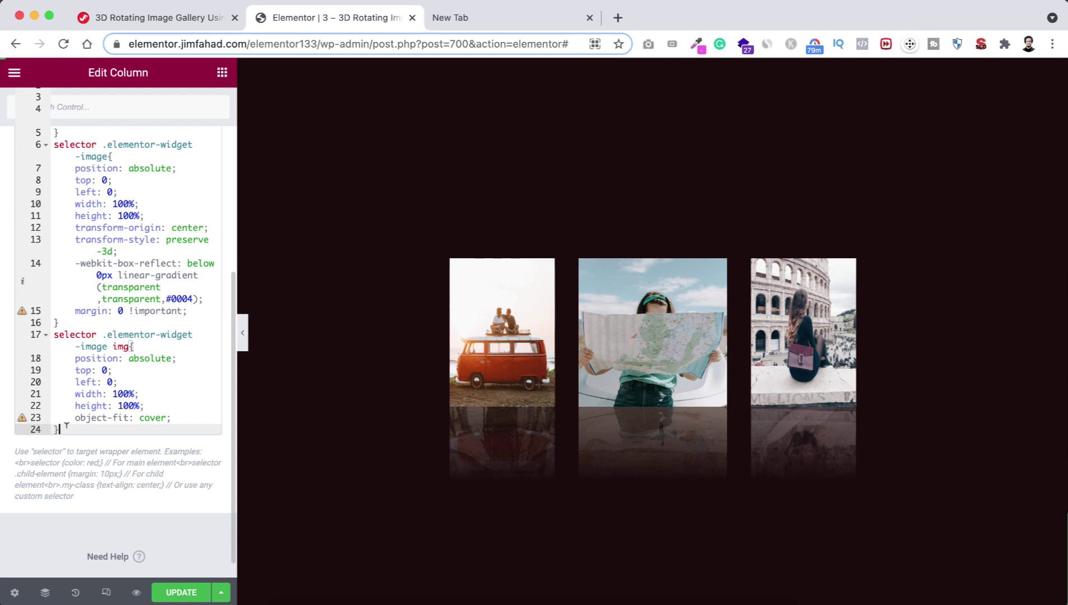
pyautogui.press('Return')
pyautogui.press('Return')
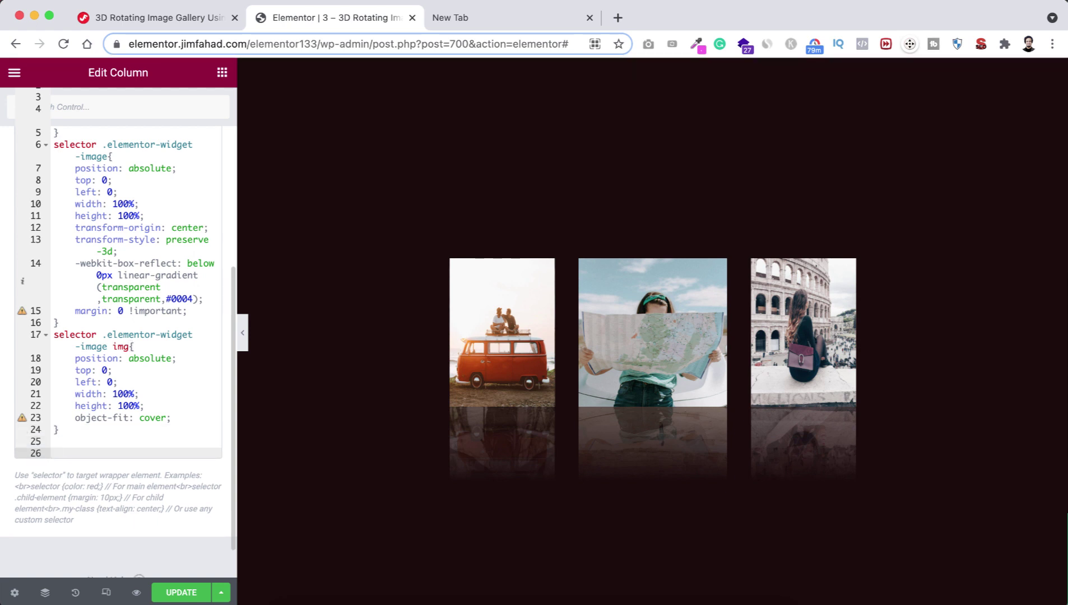
pyautogui.press('super+v')
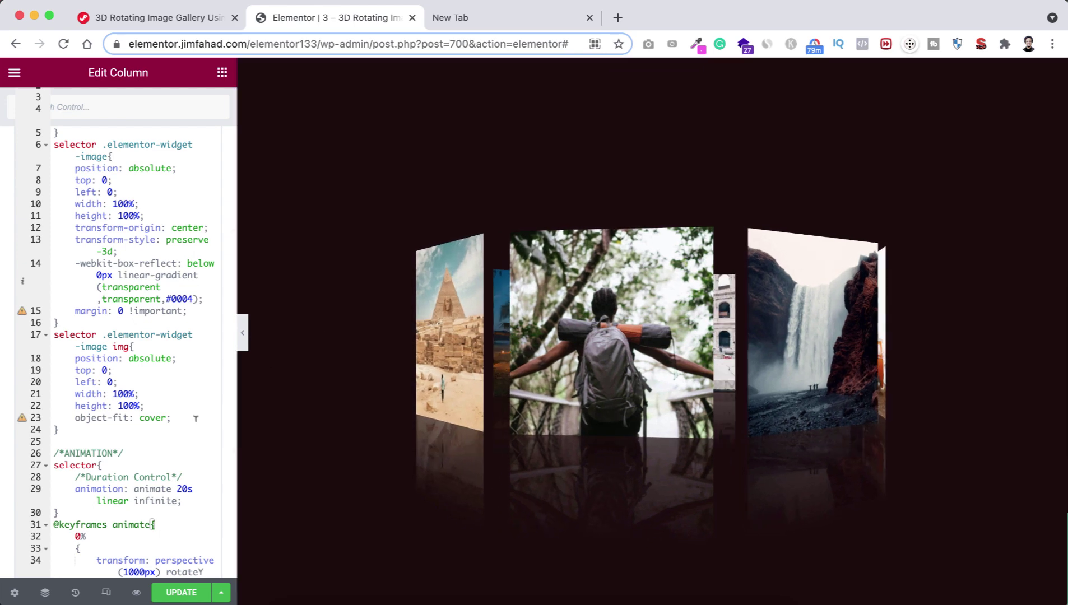
# Try an animation duration of 10s in the column's custom CSS
pyautogui.scroll(-5, 193, 420)
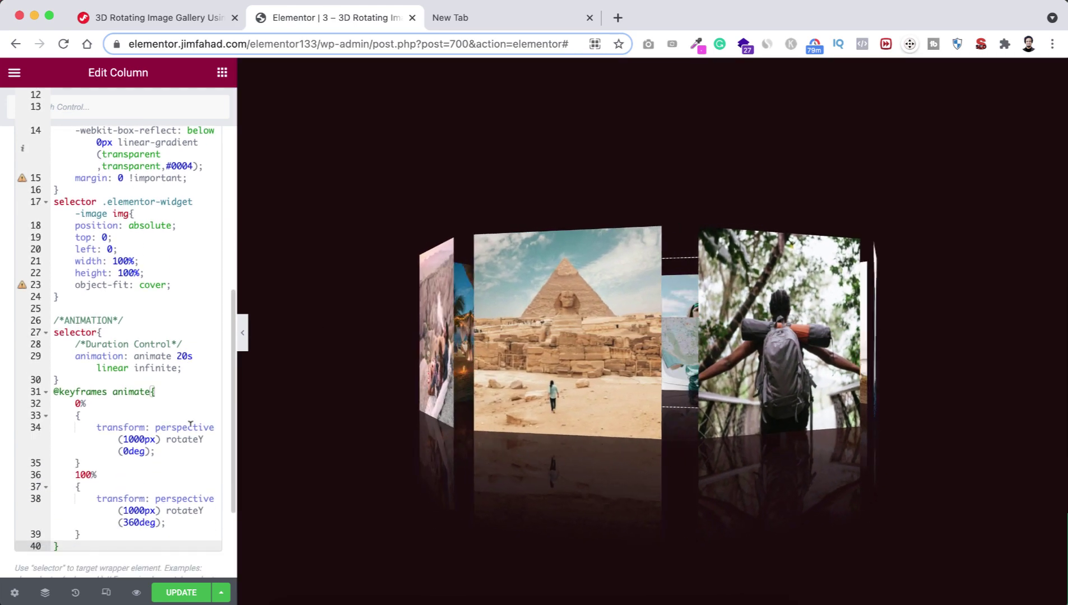
pyautogui.scroll(-2, 191, 424)
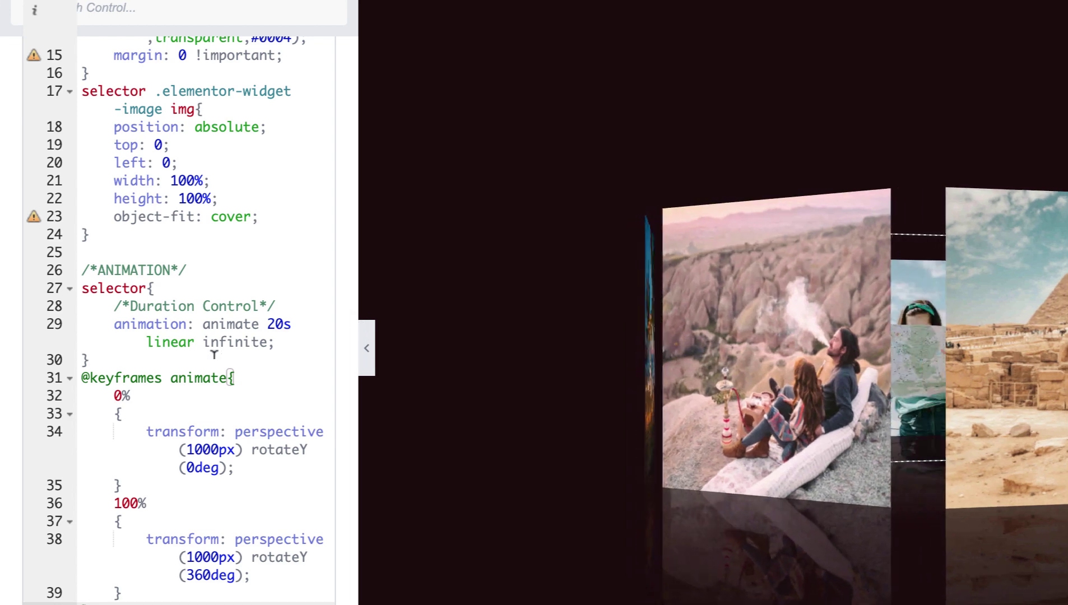
pyautogui.click(275, 324)
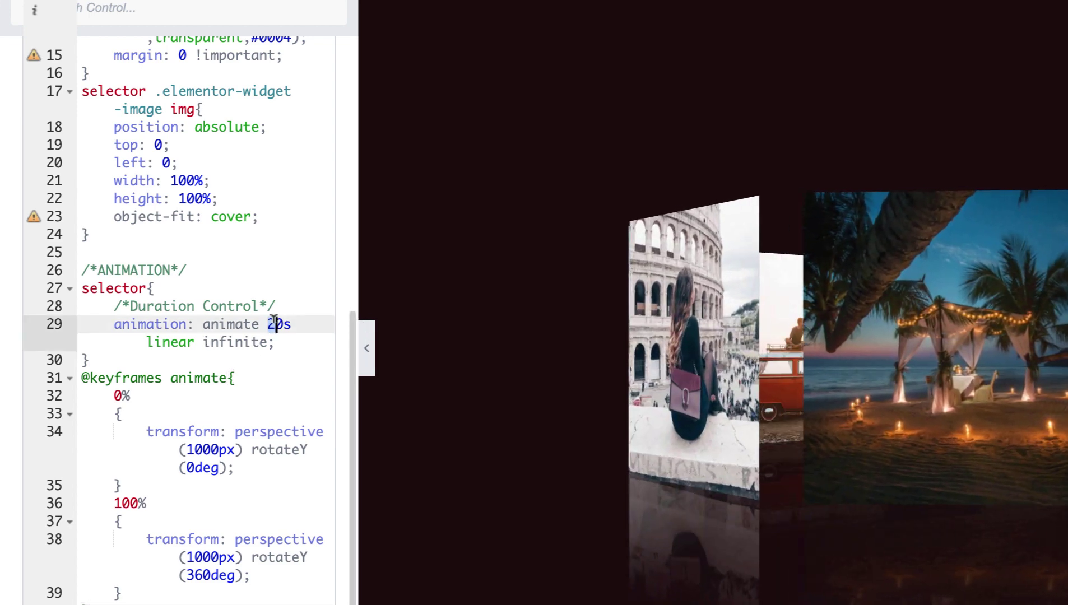
pyautogui.press('BackSpace')
pyautogui.write('1')
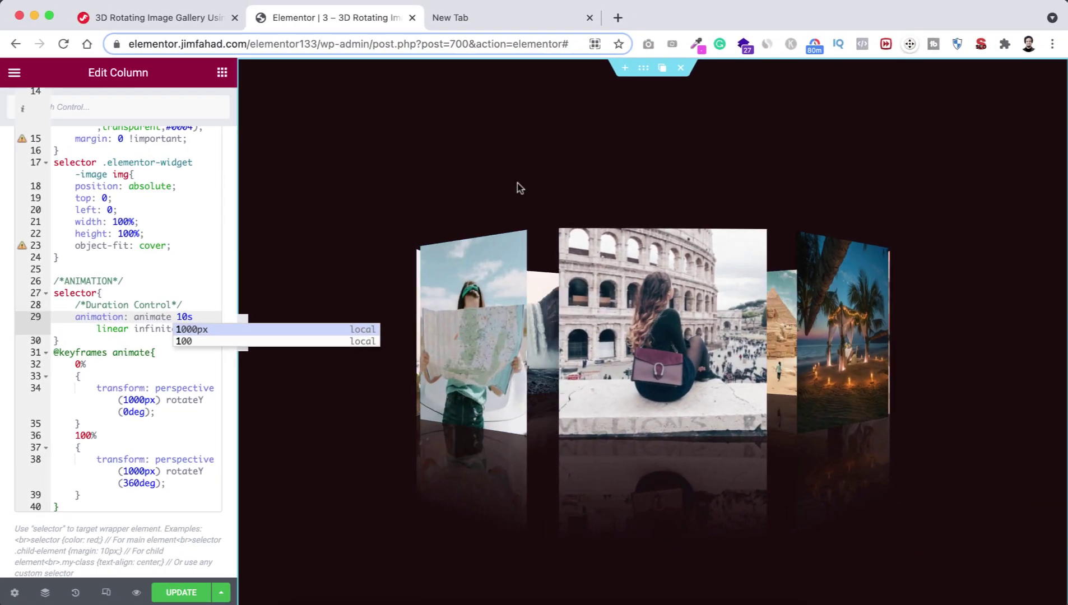
# Try a slower gallery rotation with an animation duration of 30s
pyautogui.click(182, 317)
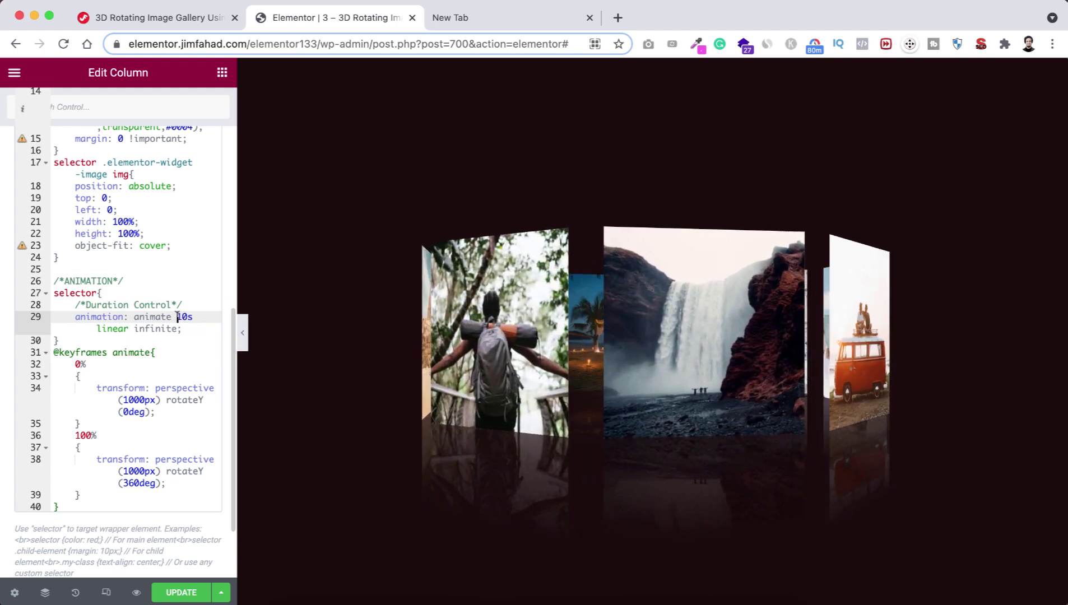
pyautogui.press('BackSpace')
pyautogui.write('3')
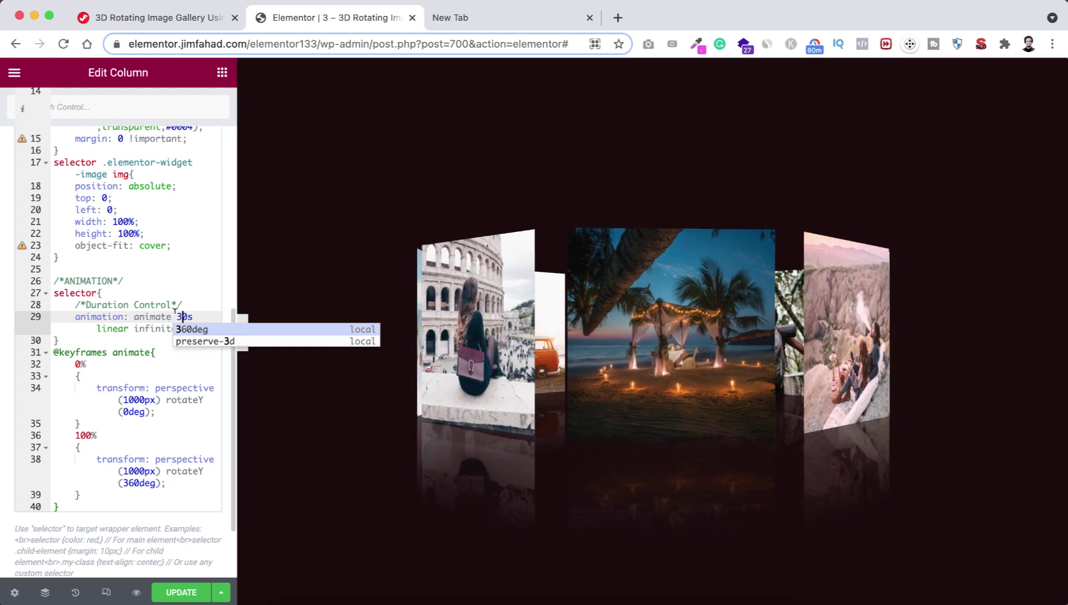
# Set the gallery's animation duration back to 20s
pyautogui.click(179, 315)
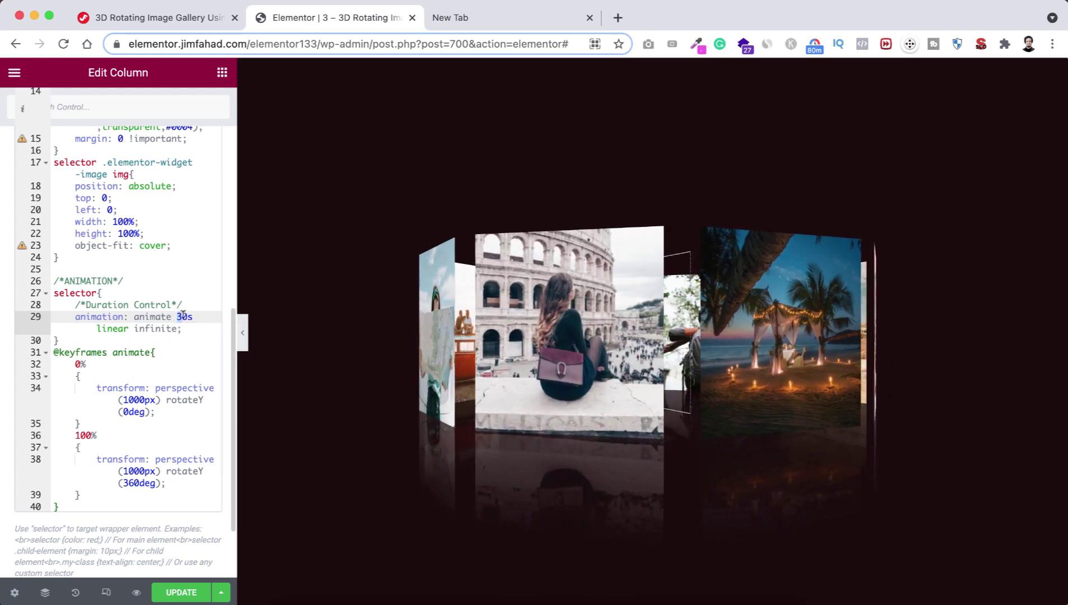
pyautogui.write('2')
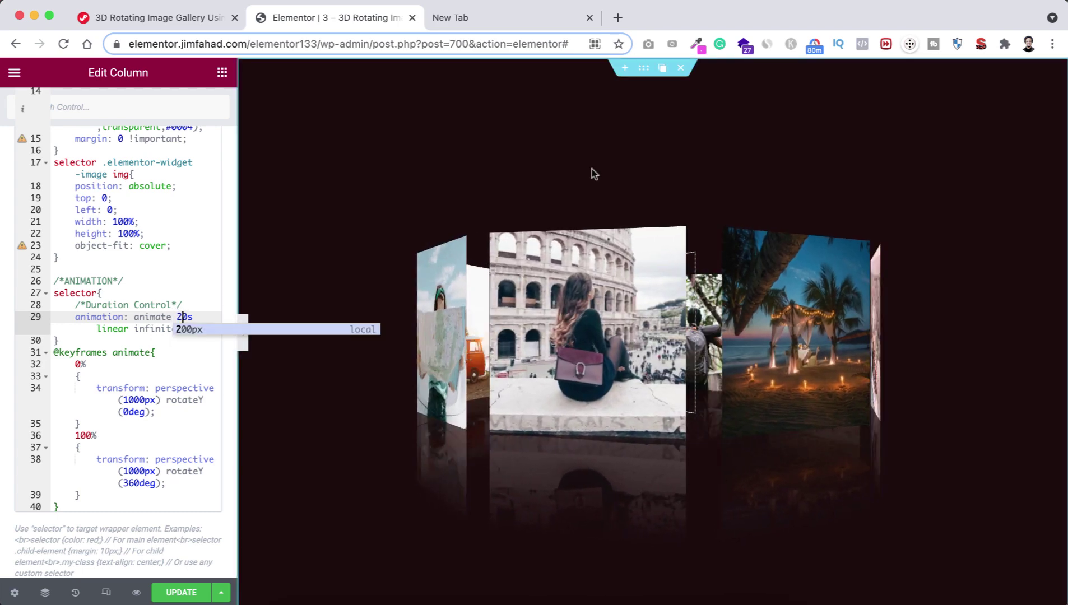
pyautogui.click(197, 359)
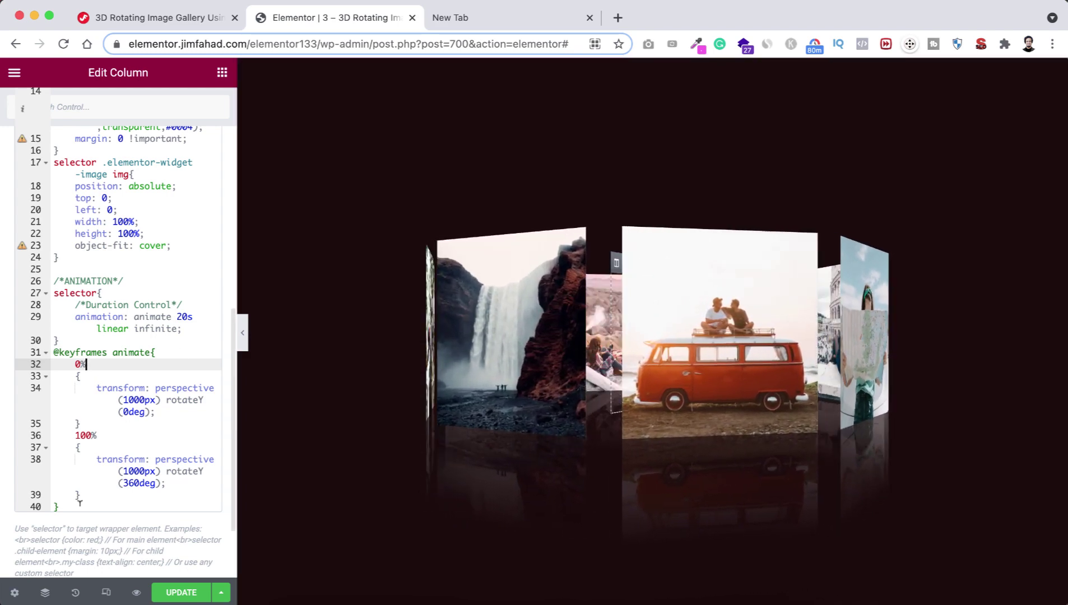
# Check the gallery in the tablet and mobile responsive views
pyautogui.click(106, 594)
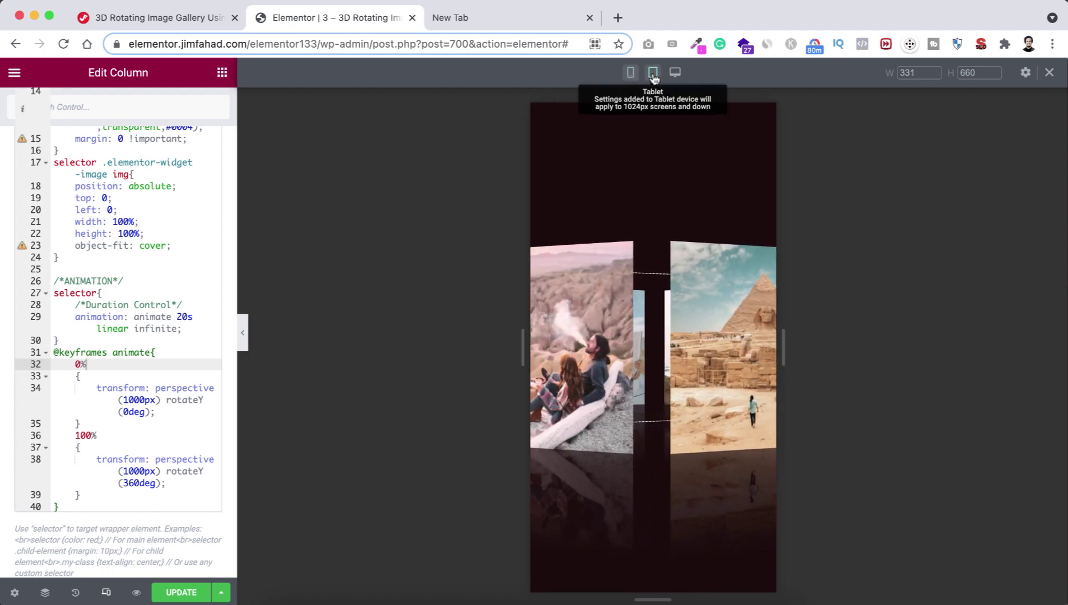
pyautogui.click(652, 75)
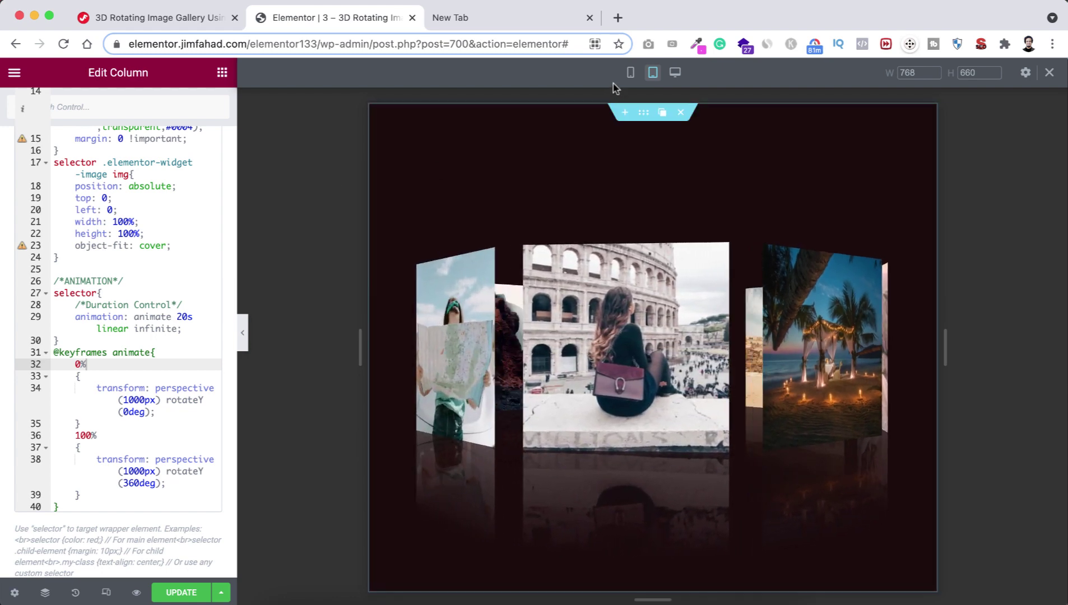
pyautogui.click(630, 73)
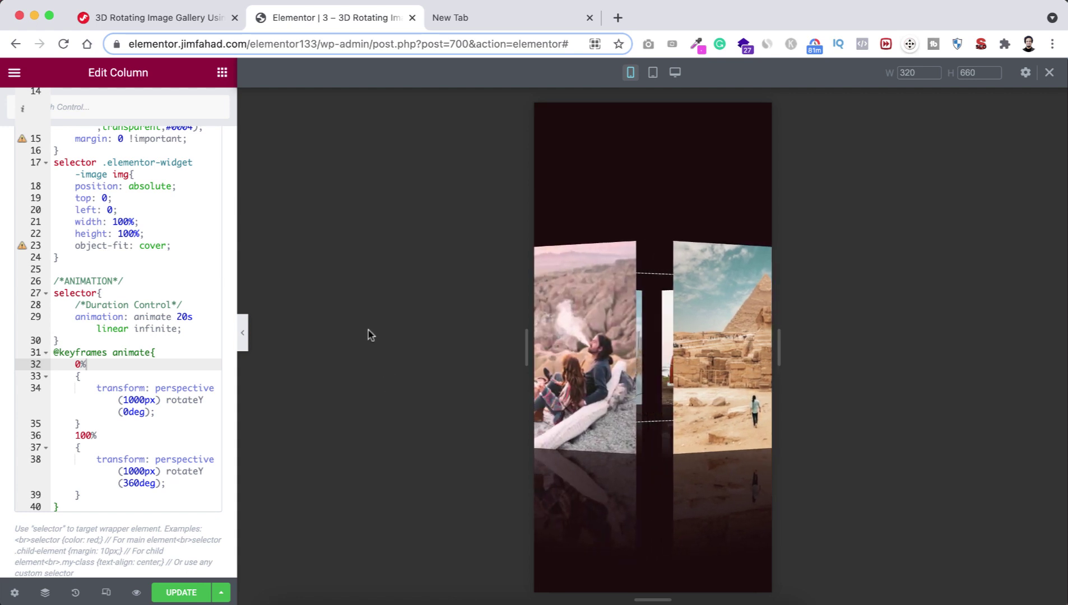
# Copy the mobile media-query CSS with the Scale Control from the end of the tutorial page
pyautogui.click(152, 16)
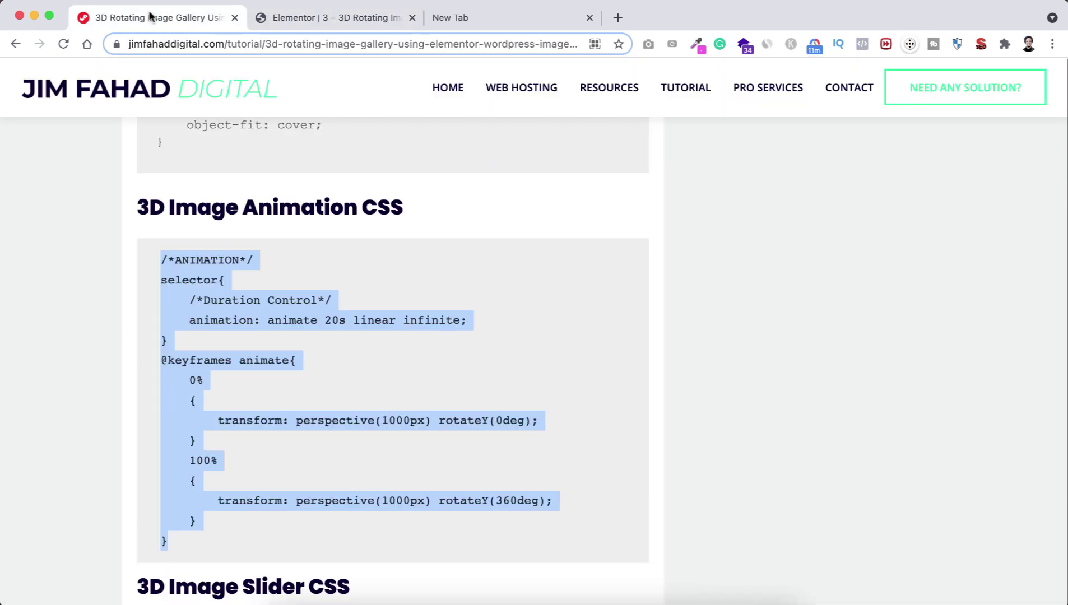
pyautogui.click(87, 370)
pyautogui.scroll(-2, 86, 369)
pyautogui.scroll(-3, 87, 371)
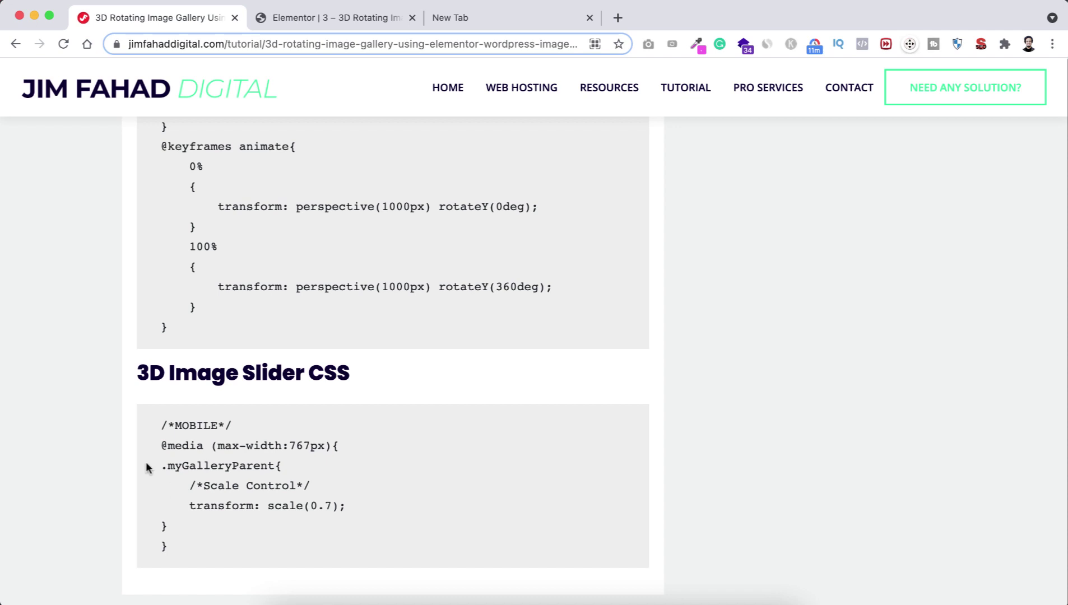
pyautogui.moveTo(174, 549); pyautogui.dragTo(148, 433)
pyautogui.press('super+c')
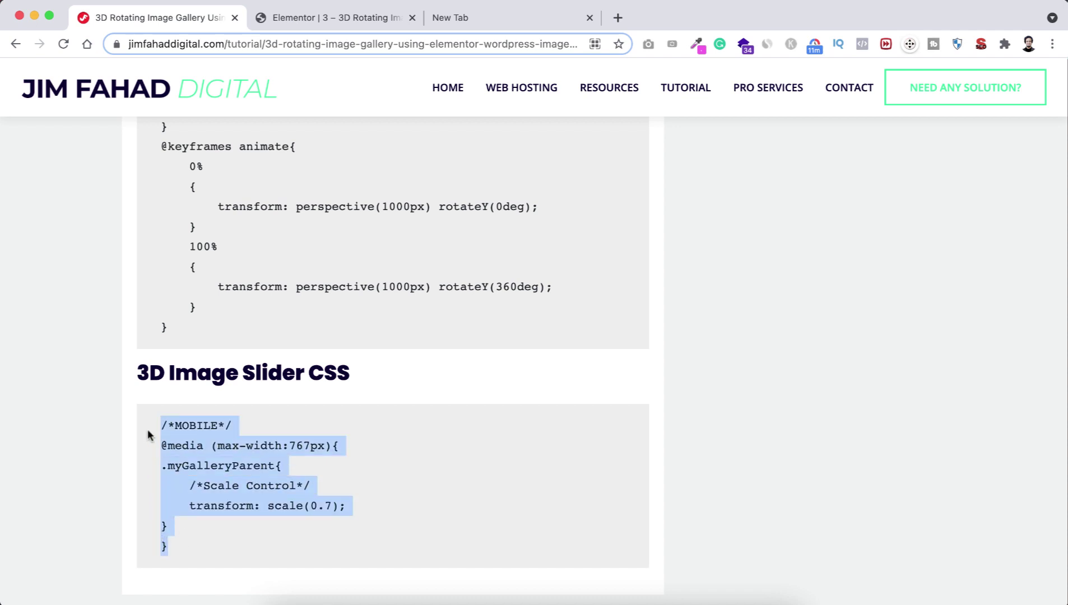
# Paste the mobile CSS below the animation code in the column's custom CSS, separated by two blank lines
pyautogui.click(328, 21)
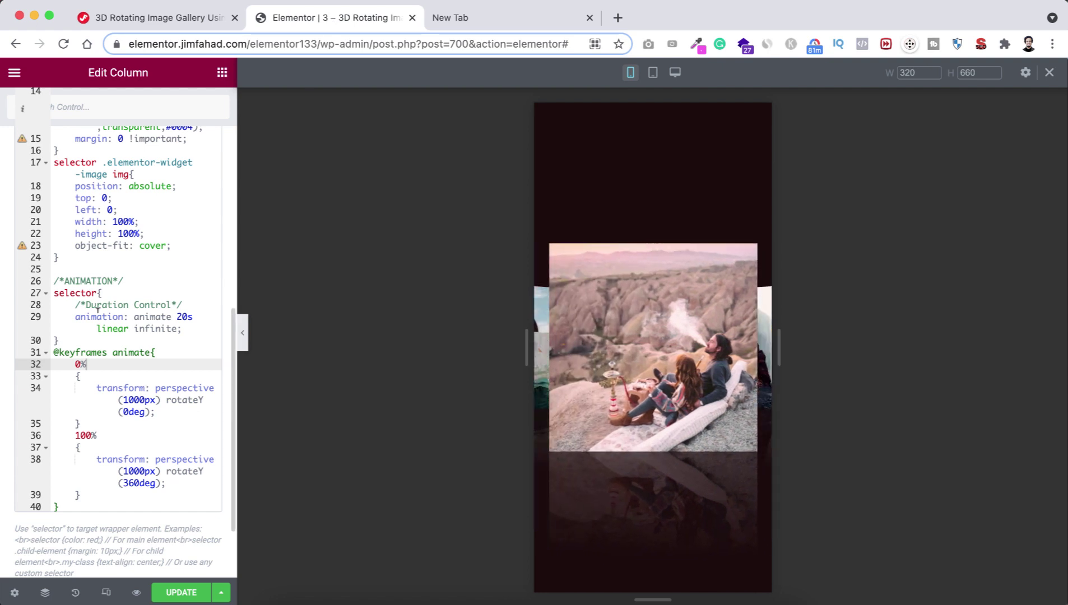
pyautogui.scroll(-1, 77, 493)
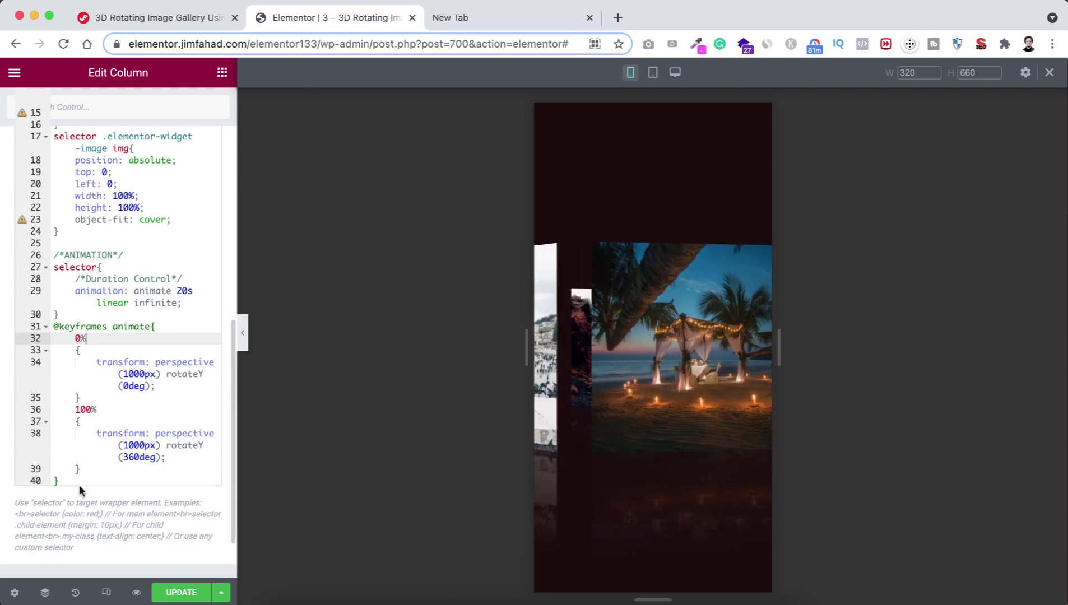
pyautogui.click(67, 479)
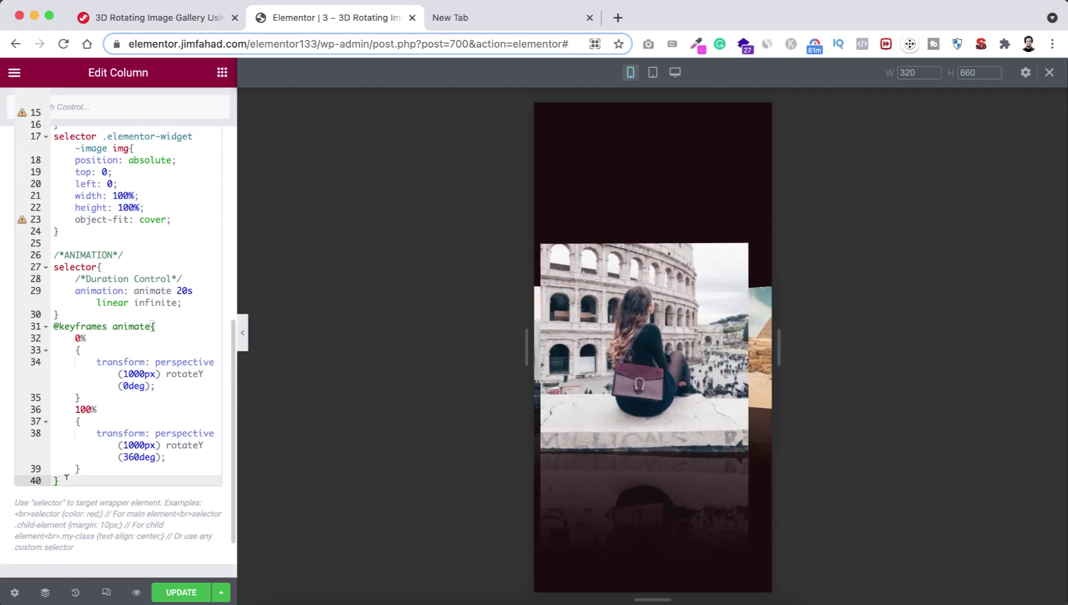
pyautogui.press('Return')
pyautogui.press('Return')
pyautogui.press('Return')
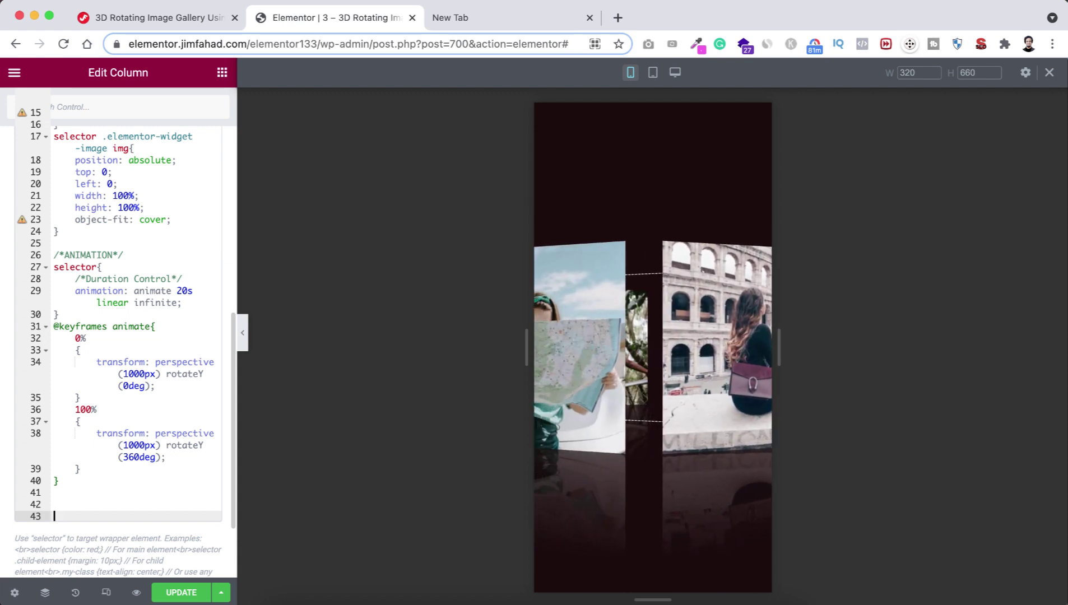
pyautogui.press('super+v')
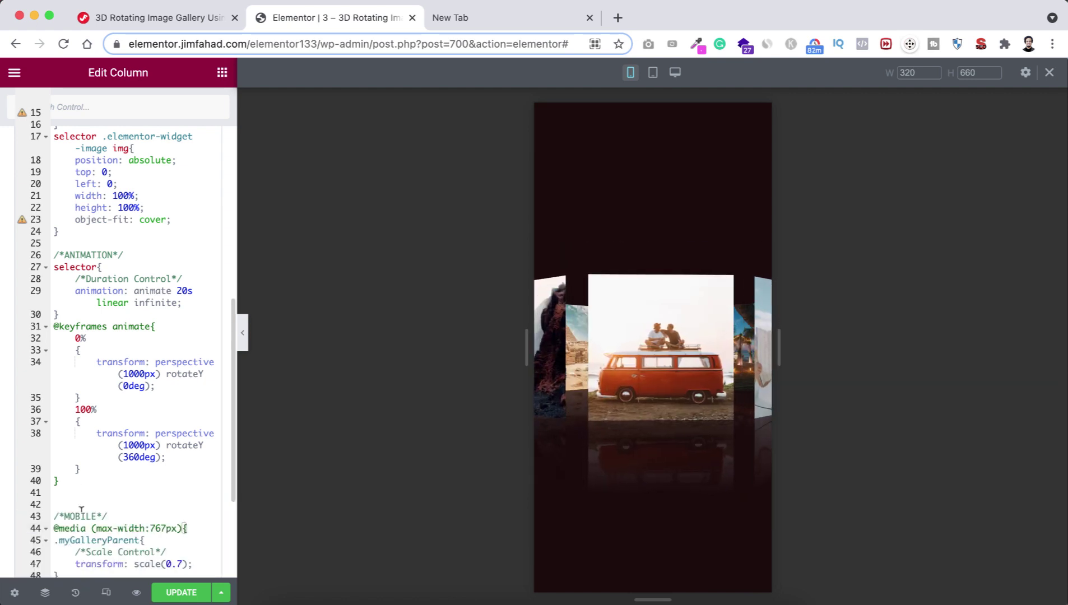
# Try mobile gallery scale values of 0.5, 0.3 and 0.9 in the column's custom CSS
pyautogui.scroll(-4, 82, 509)
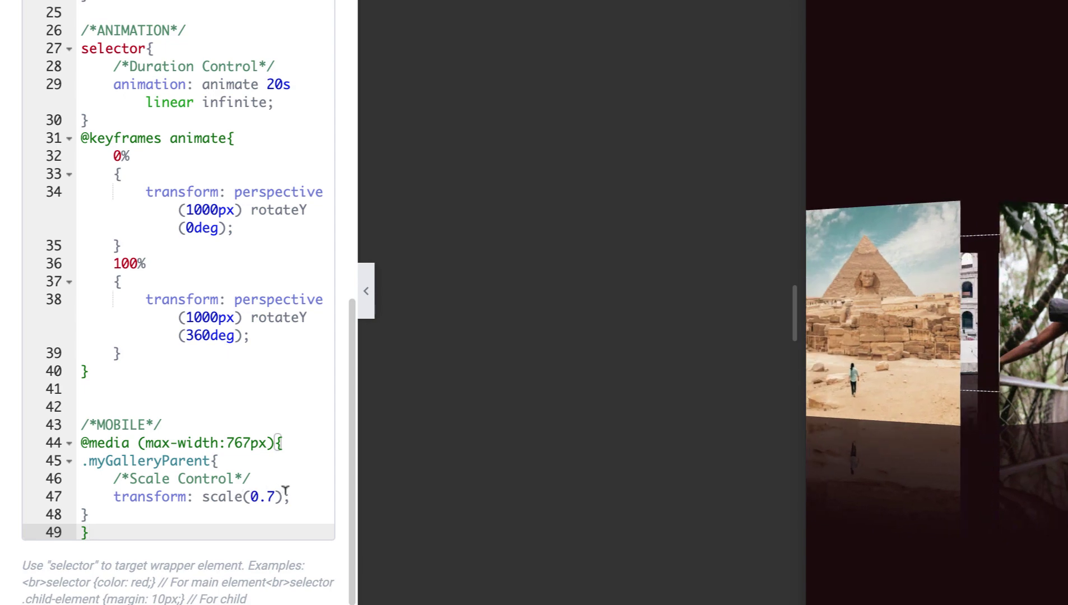
pyautogui.click(269, 496)
pyautogui.doubleClick(273, 496)
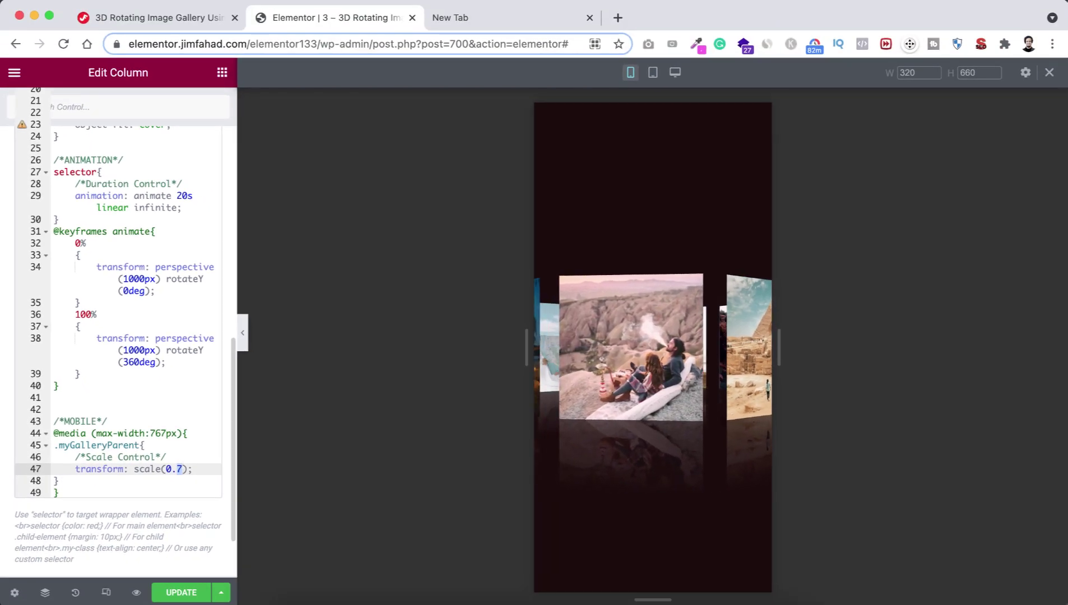
pyautogui.write('5')
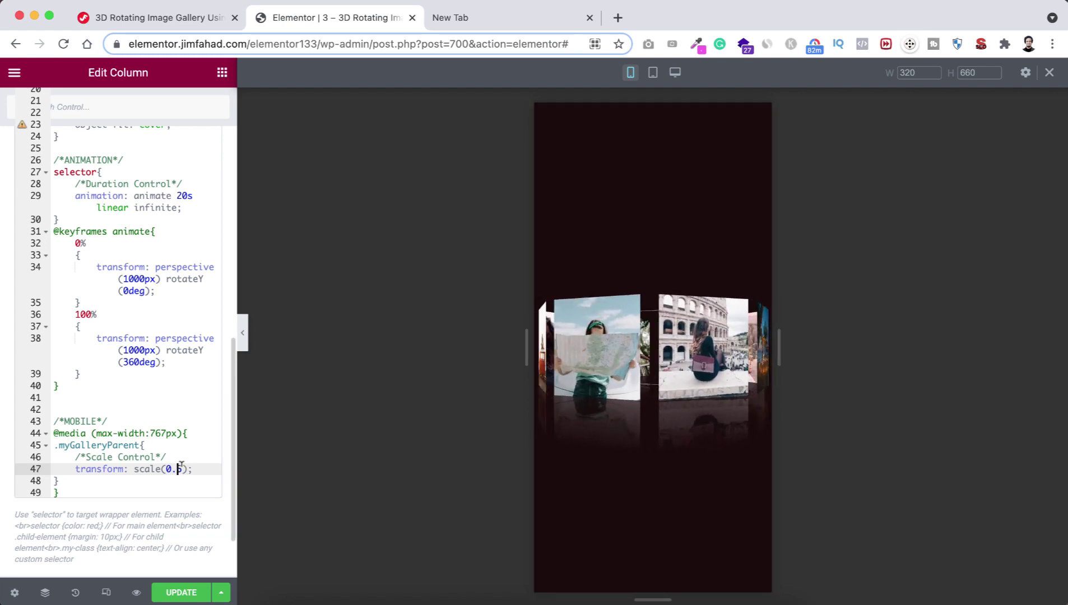
pyautogui.write('3')
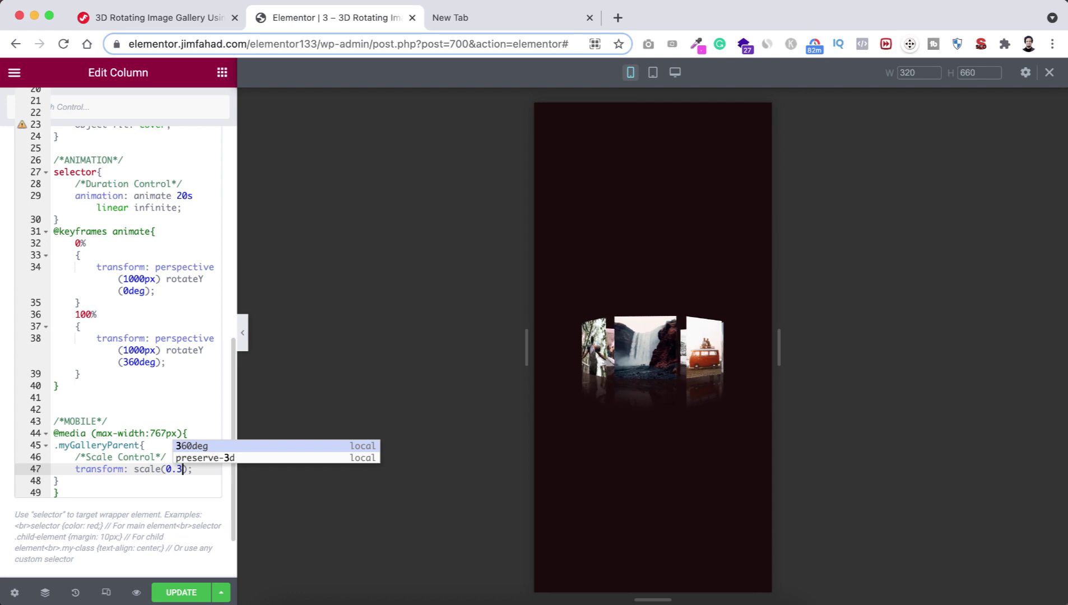
pyautogui.press('Left')
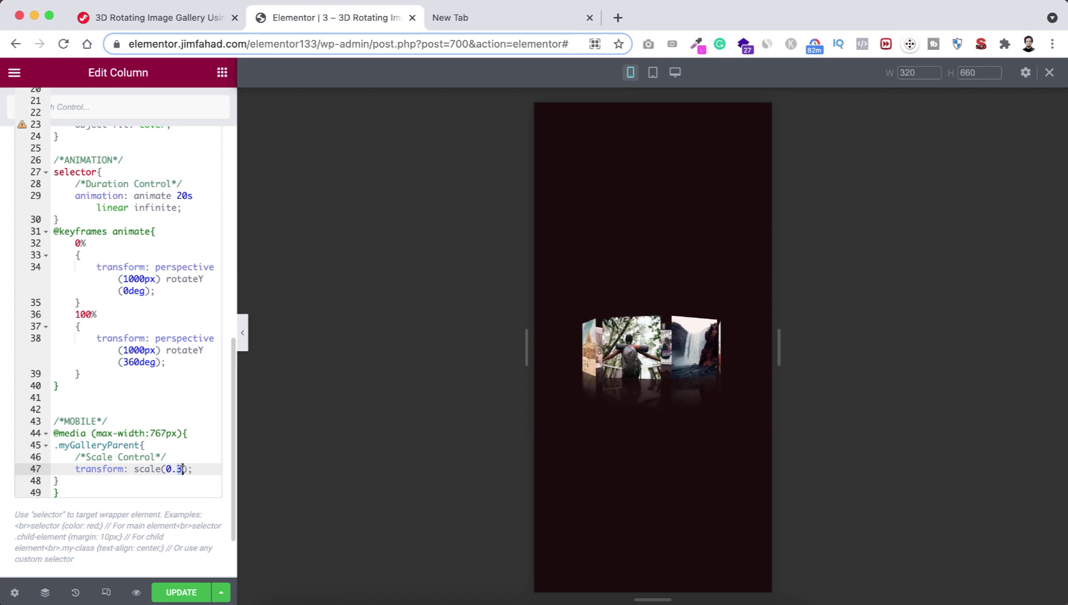
pyautogui.press('BackSpace')
pyautogui.write('9')
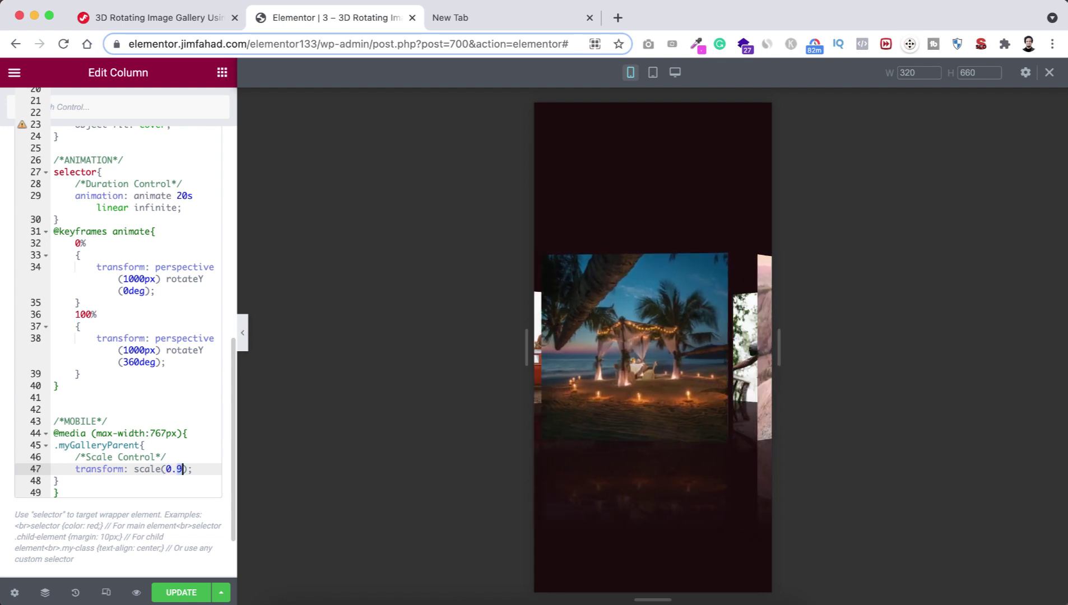
# Set the gallery's mobile scale back to 0.7, update the page and leave the responsive view
pyautogui.press('BackSpace')
pyautogui.write('7')
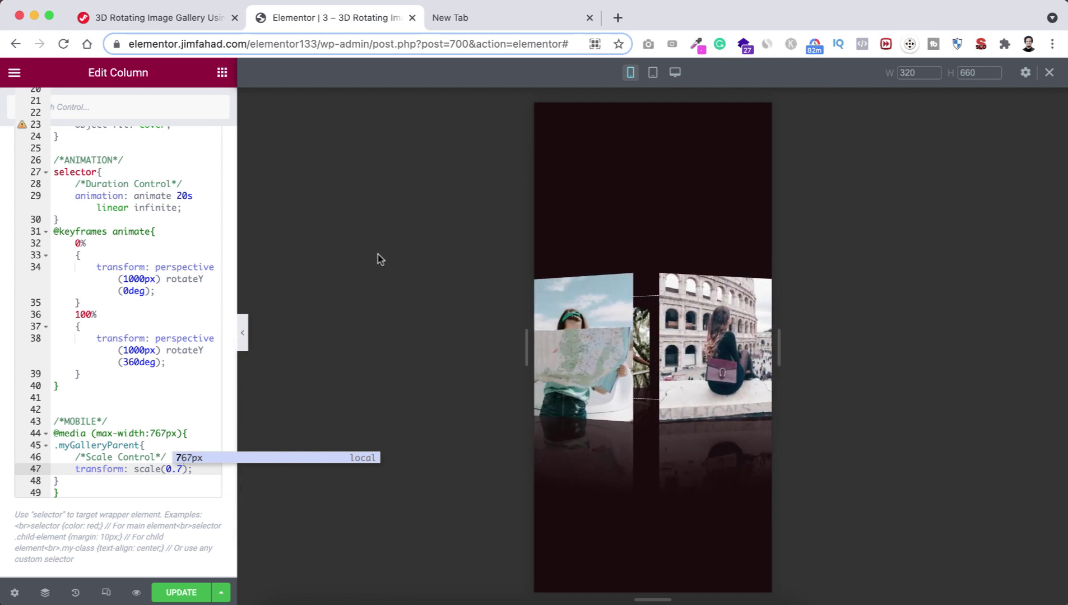
pyautogui.click(177, 593)
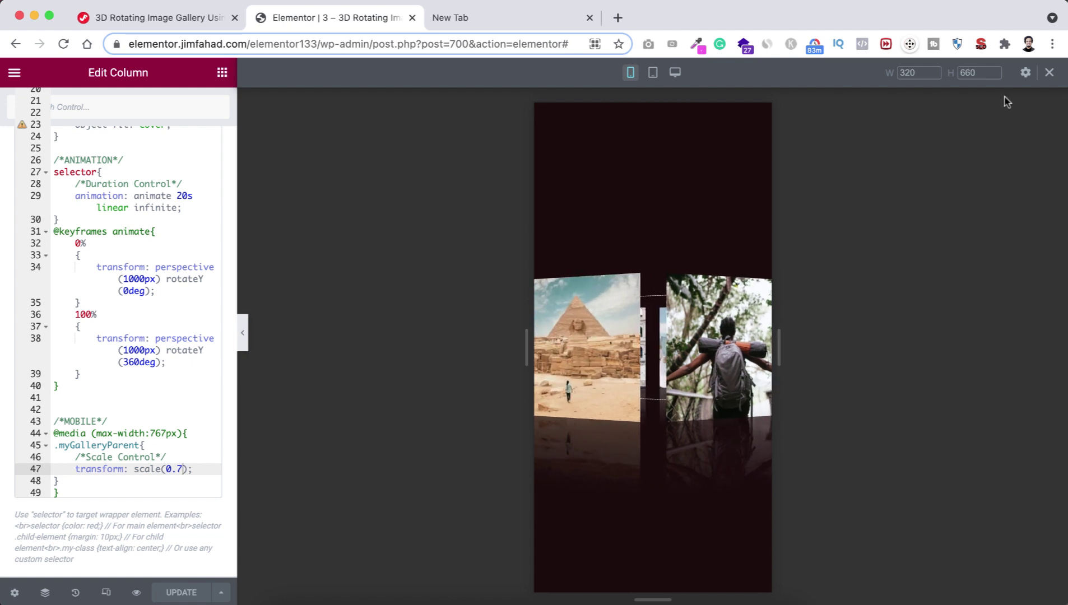
pyautogui.click(1051, 74)
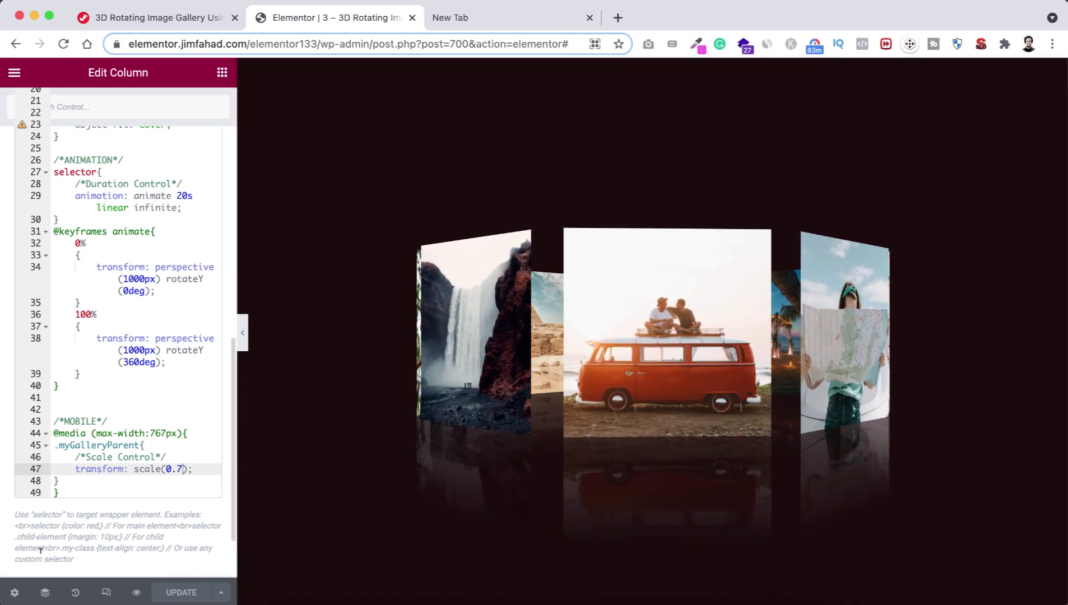
# Select the third image widget in the Navigator and review its image settings and the available widget actions
pyautogui.click(45, 593)
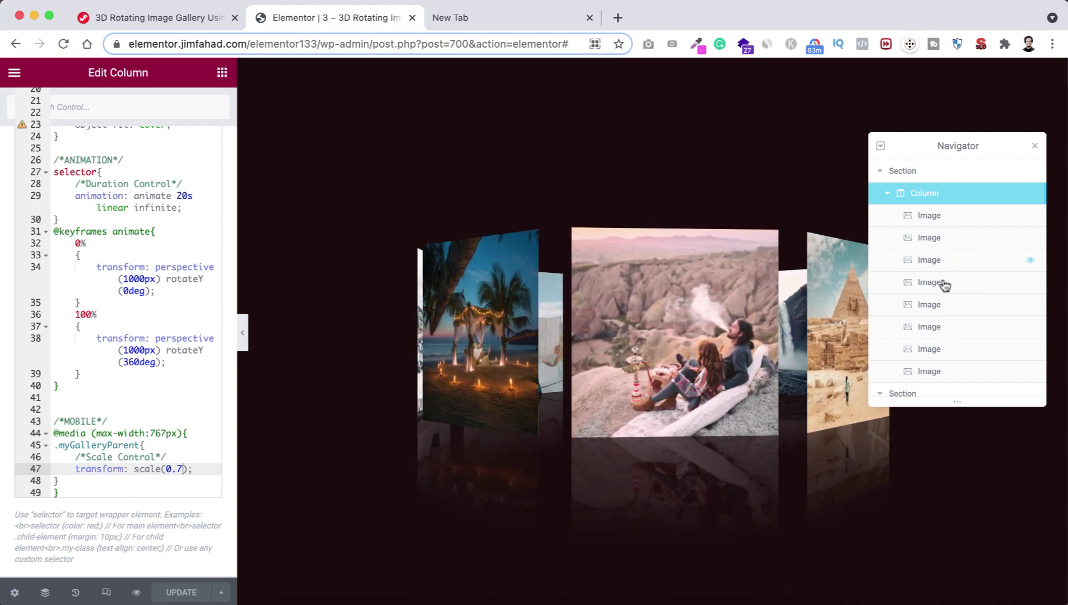
pyautogui.click(929, 260)
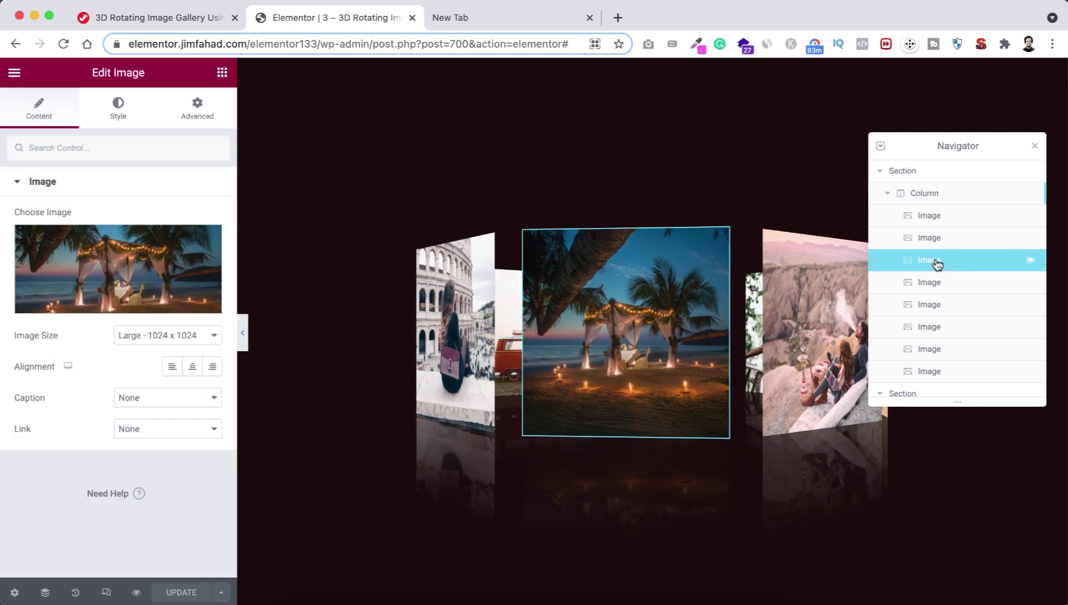
pyautogui.moveTo(104, 281)
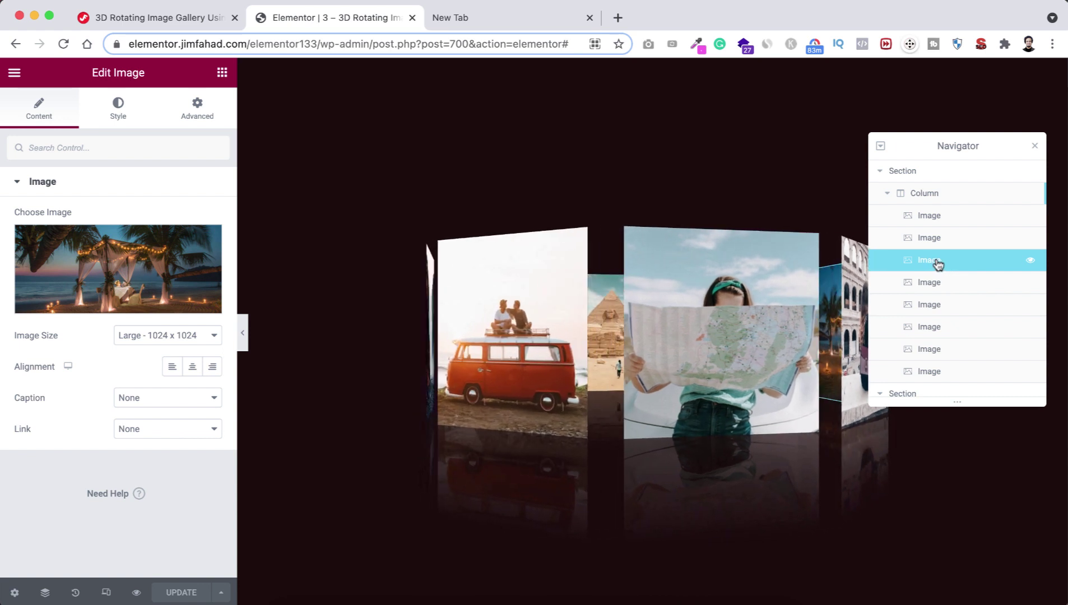
pyautogui.rightClick(937, 258)
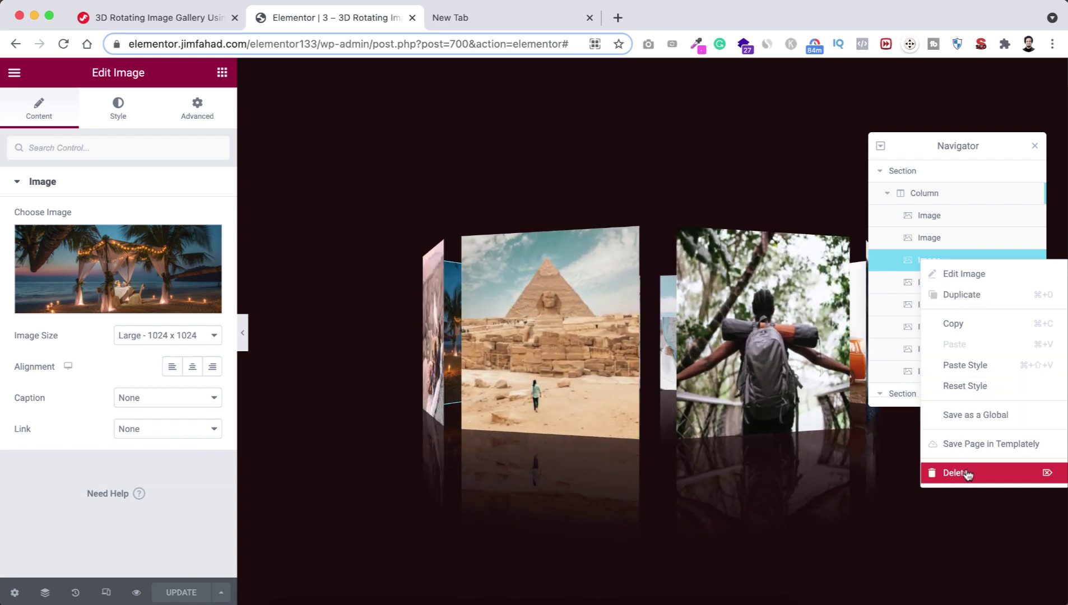
pyautogui.click(1008, 146)
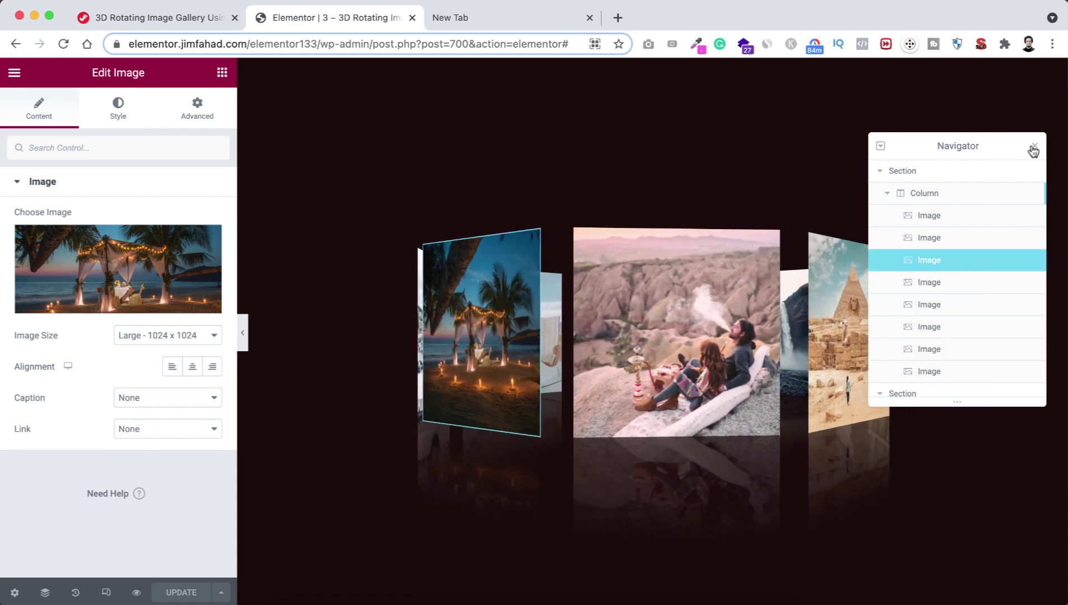
pyautogui.click(1034, 149)
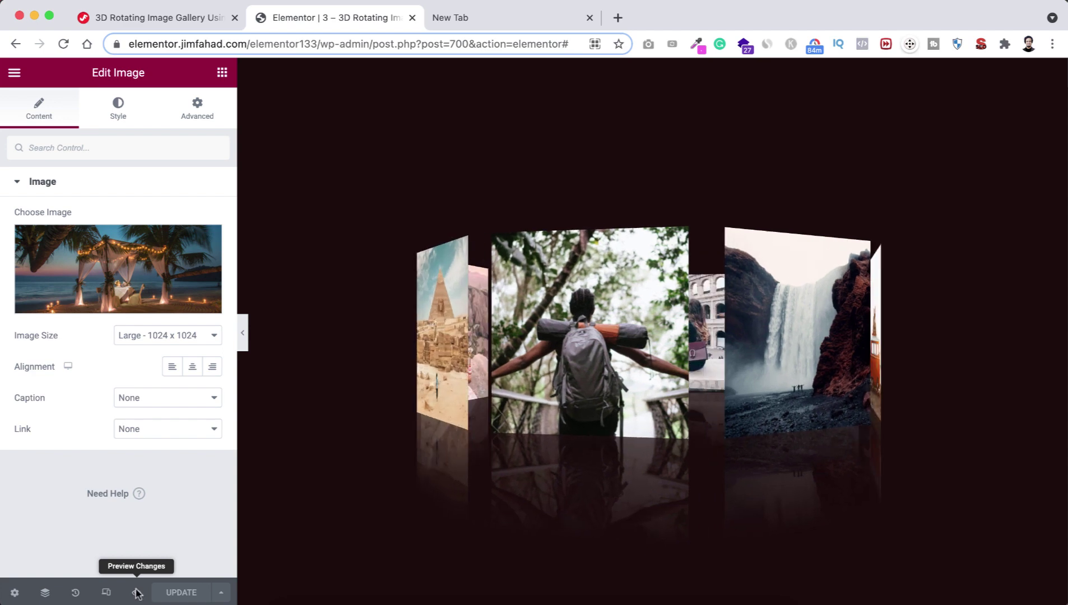
# Preview the page with the finished gallery in a new browser tab
pyautogui.click(137, 593)
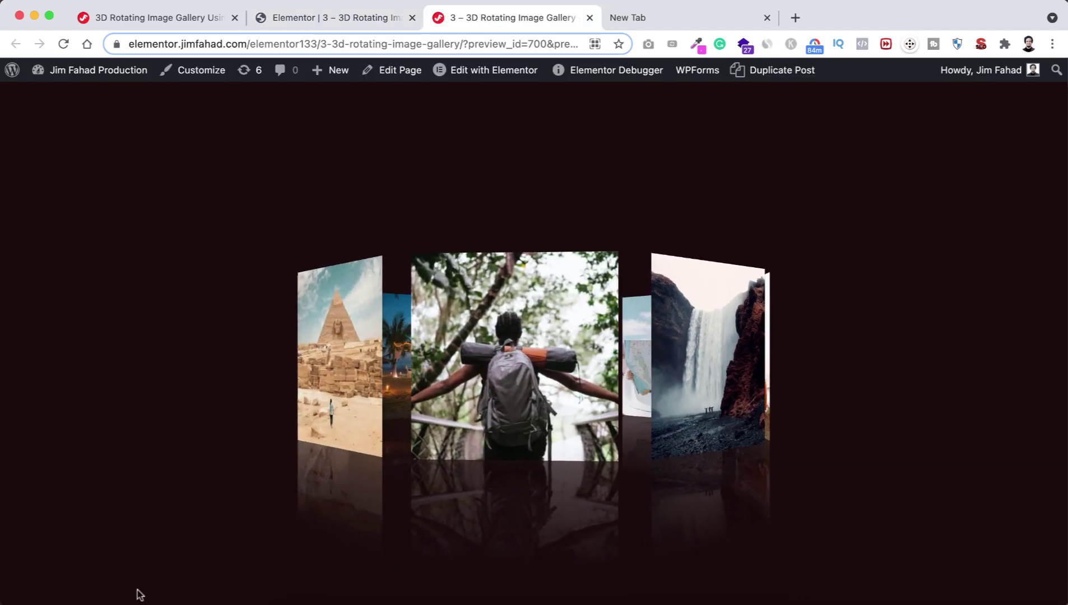